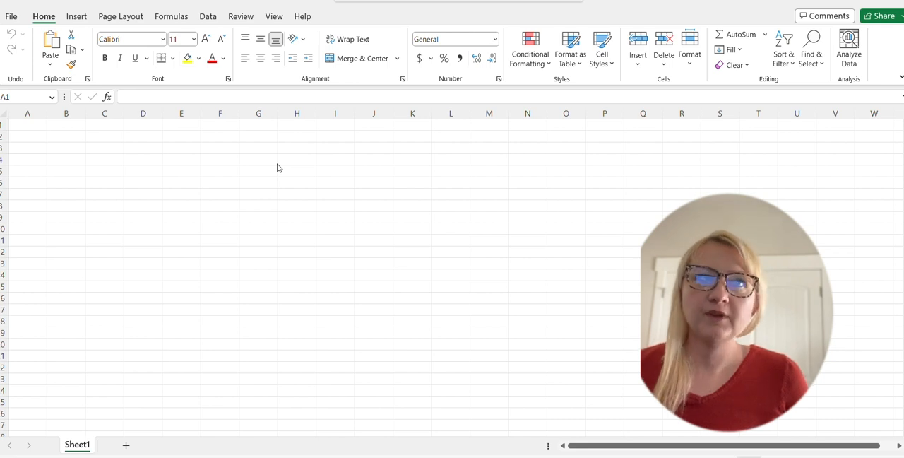
Step: Launch the Power Query Editor from the blank workbook
{"action": "left_click", "coordinate": [208, 17]}
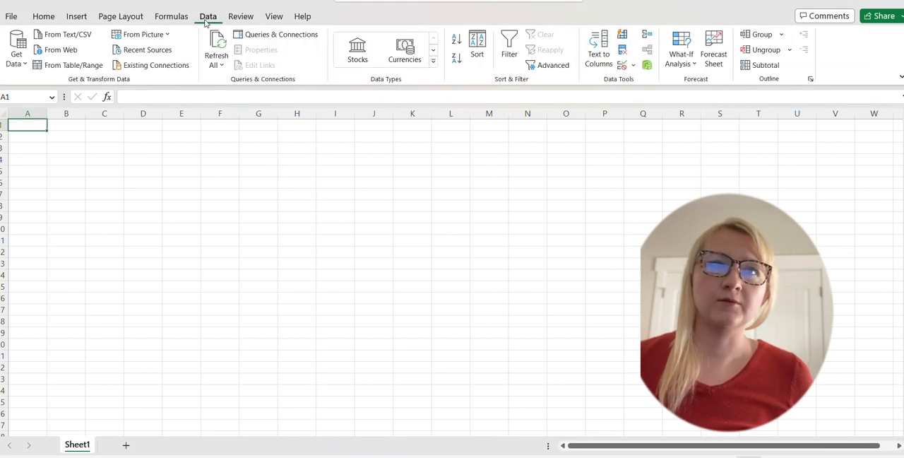
{"action": "left_click", "coordinate": [22, 63]}
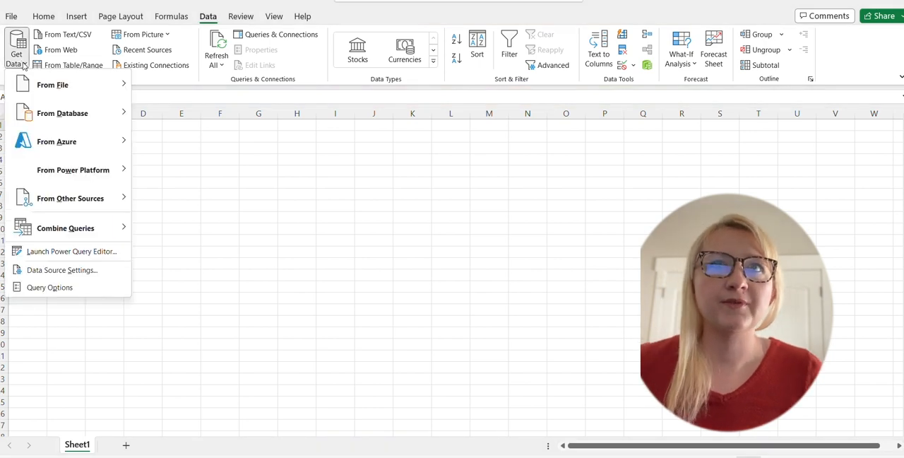
{"action": "left_click", "coordinate": [67, 255]}
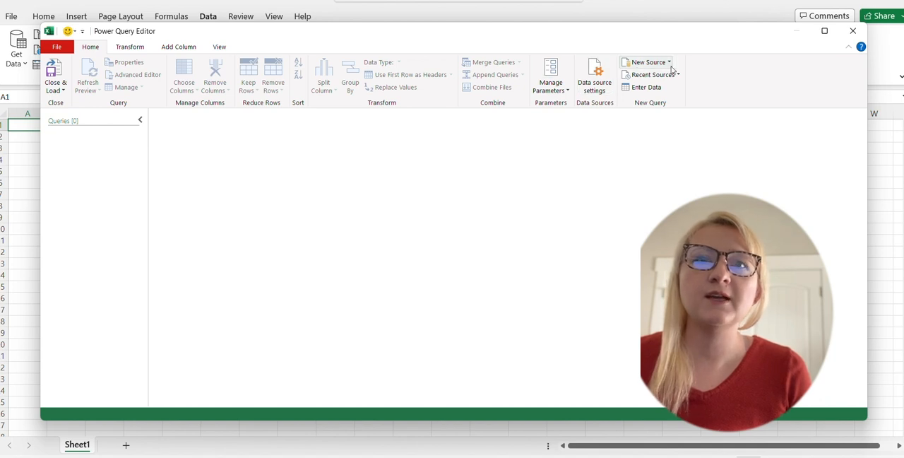
Step: Connect to a database server as a new source and expand the AdventureWorks2019 database to list its tables
{"action": "left_click", "coordinate": [650, 62]}
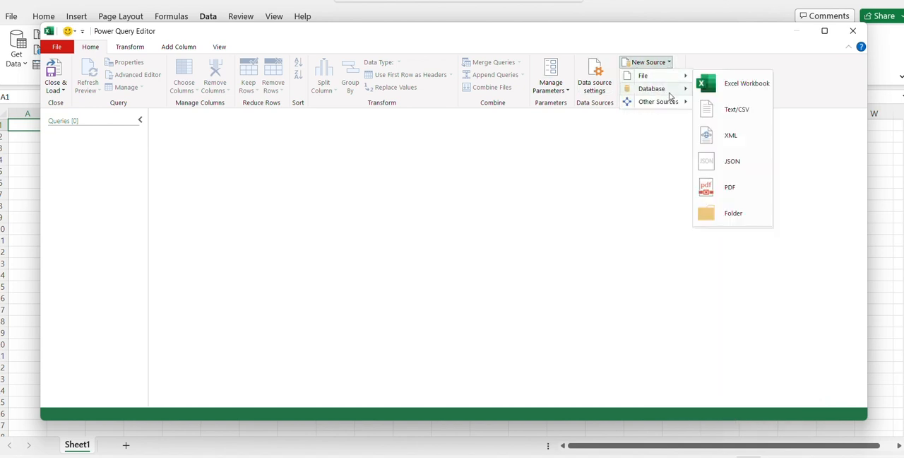
{"action": "mouse_move", "coordinate": [671, 90]}
{"action": "left_click", "coordinate": [739, 97]}
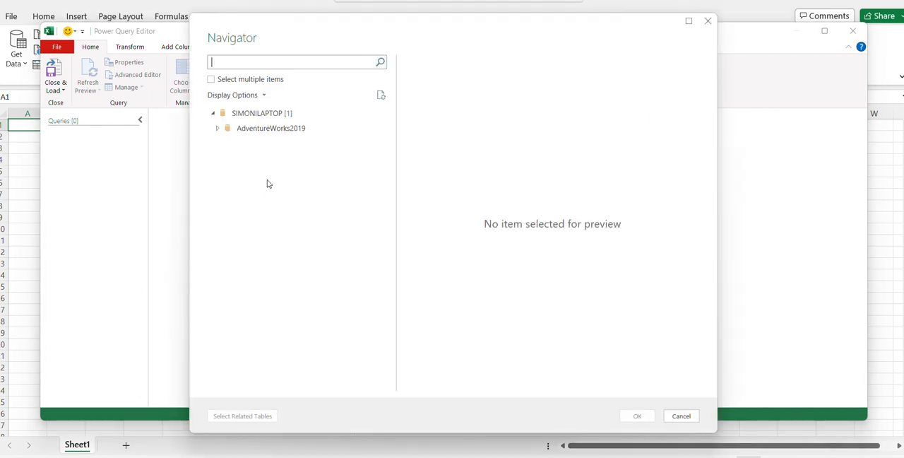
{"action": "left_click", "coordinate": [218, 130]}
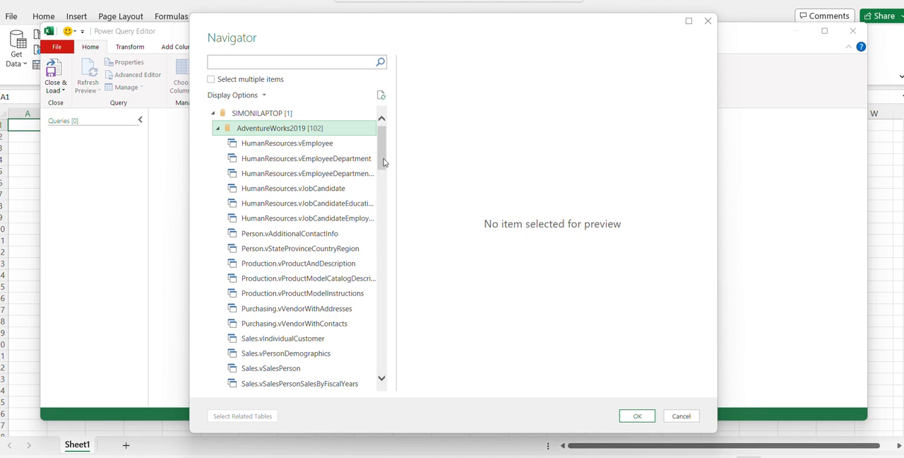
Step: Allow selecting multiple items and mark the Sales.SalesOrderDetail table for import
{"action": "left_click_drag", "start_coordinate": [383, 162], "coordinate": [379, 192]}
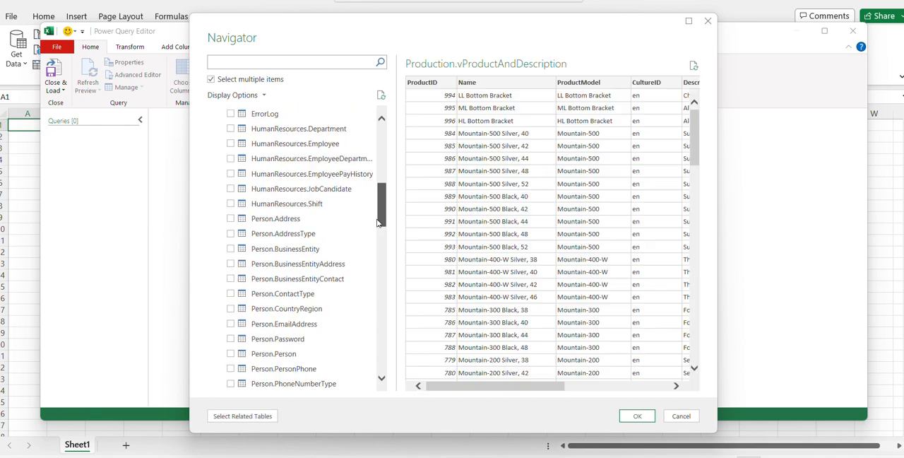
{"action": "left_click_drag", "start_coordinate": [375, 209], "coordinate": [364, 324]}
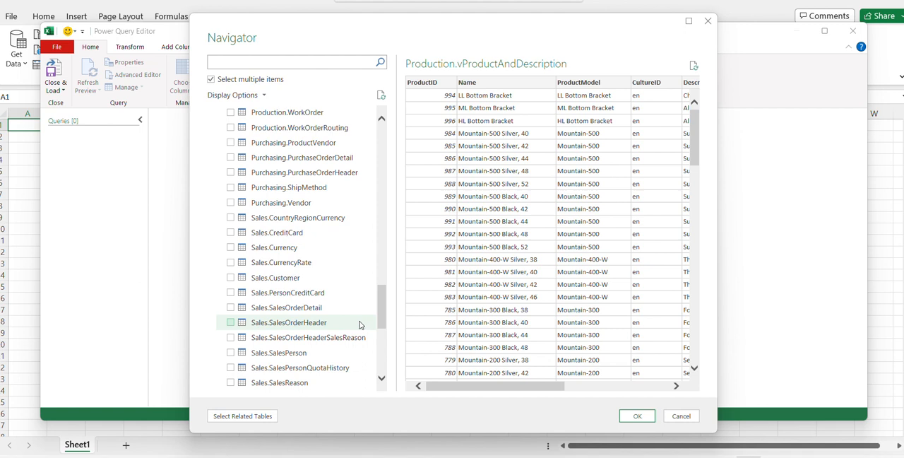
{"action": "left_click", "coordinate": [231, 311]}
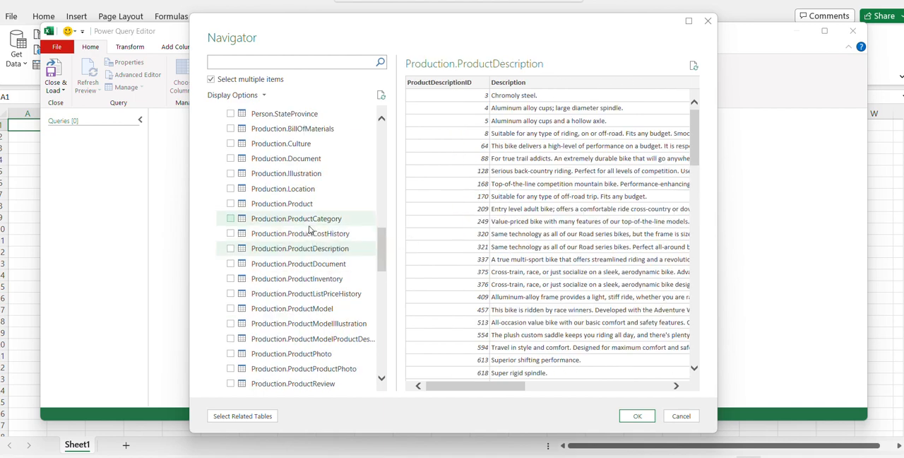
Step: Add the Production.Product table to the selection and import both chosen tables as queries
{"action": "left_click", "coordinate": [302, 205]}
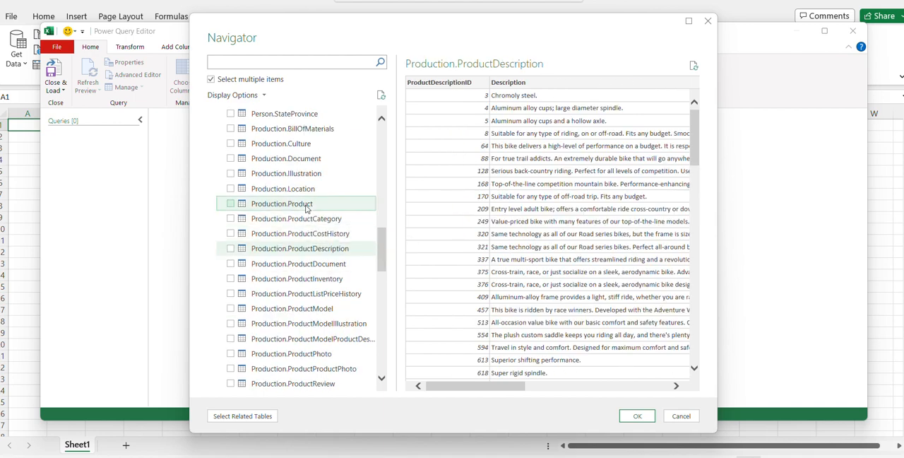
{"action": "left_click", "coordinate": [232, 204]}
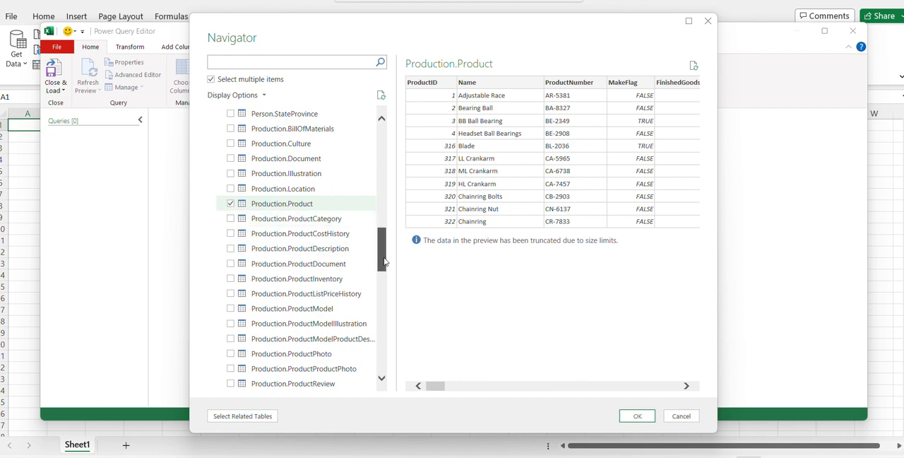
{"action": "scroll", "coordinate": [360, 243], "scroll_direction": "down", "scroll_amount": 10}
{"action": "left_click", "coordinate": [229, 264]}
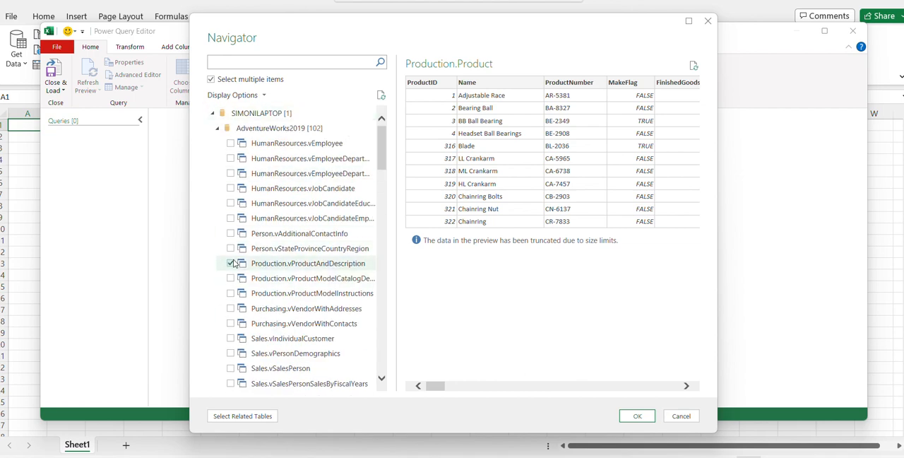
{"action": "left_click", "coordinate": [230, 264]}
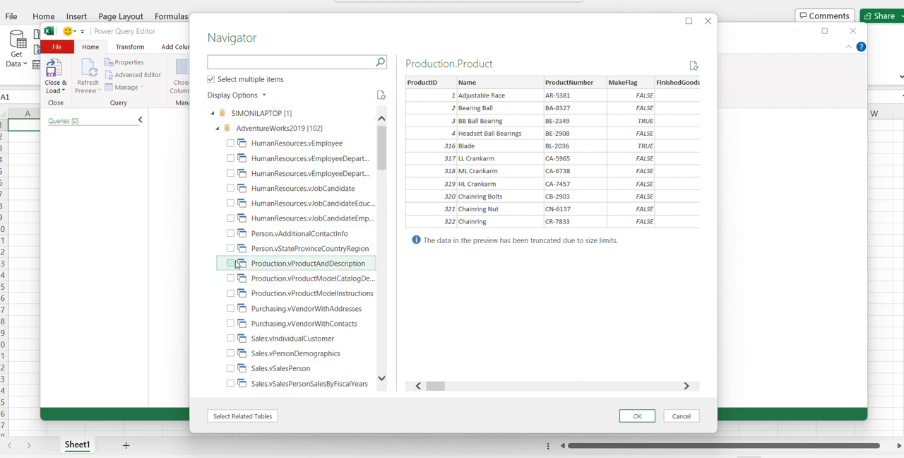
{"action": "left_click", "coordinate": [638, 416]}
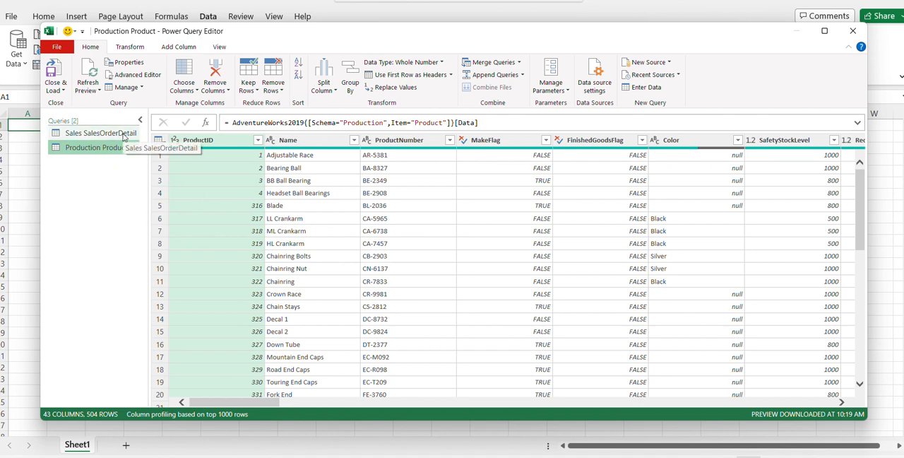
Step: Keep only the SalesOrderID, OrderQty, ProductID and LineTotal columns in the Sales SalesOrderDetail query
{"action": "left_click", "coordinate": [124, 137]}
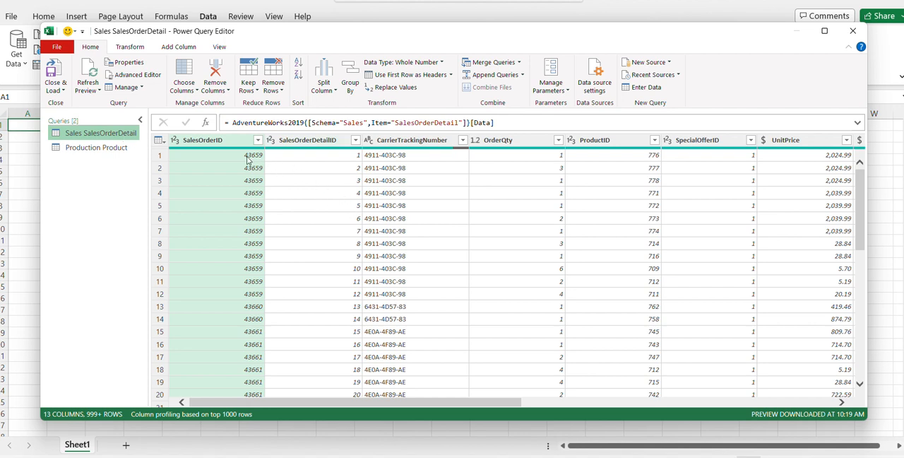
{"action": "left_click", "coordinate": [189, 92]}
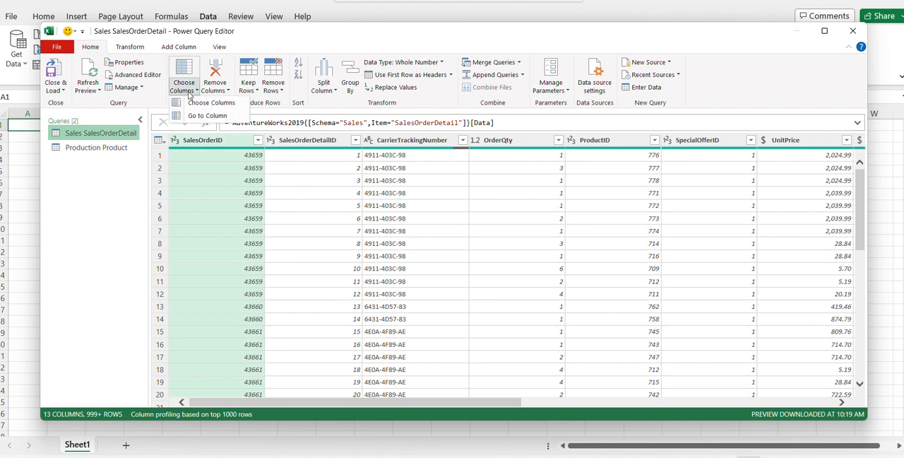
{"action": "left_click", "coordinate": [219, 102]}
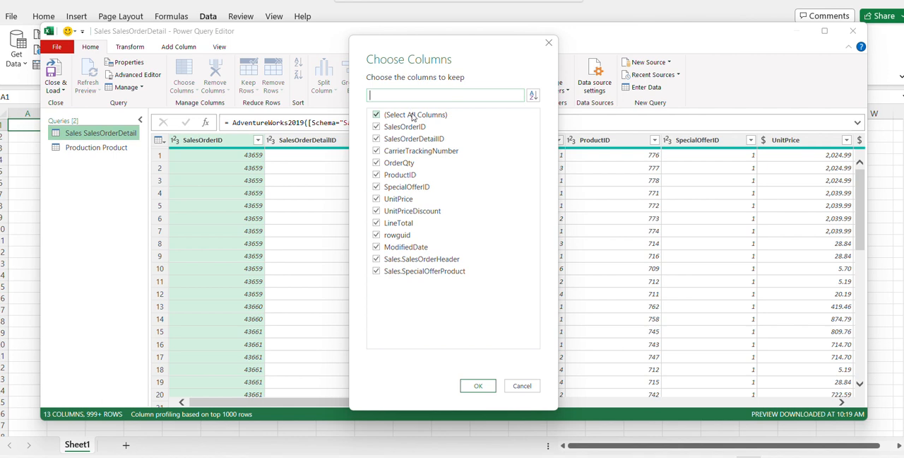
{"action": "left_click", "coordinate": [414, 117]}
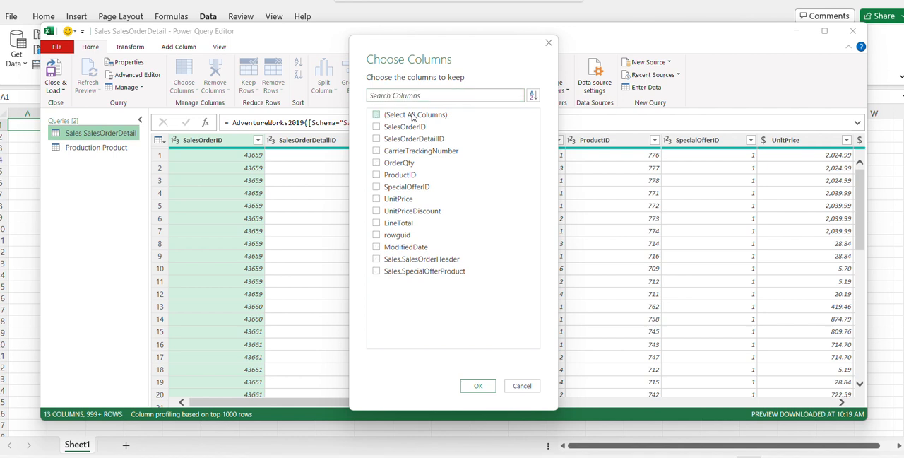
{"action": "left_click", "coordinate": [398, 127]}
{"action": "left_click", "coordinate": [396, 167]}
{"action": "left_click", "coordinate": [397, 177]}
{"action": "left_click", "coordinate": [392, 224]}
{"action": "left_click", "coordinate": [474, 385]}
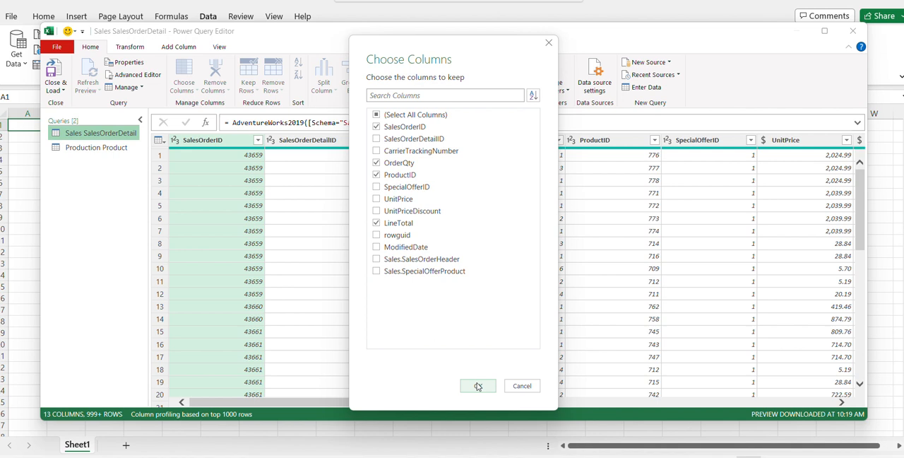
{"action": "left_click", "coordinate": [477, 386]}
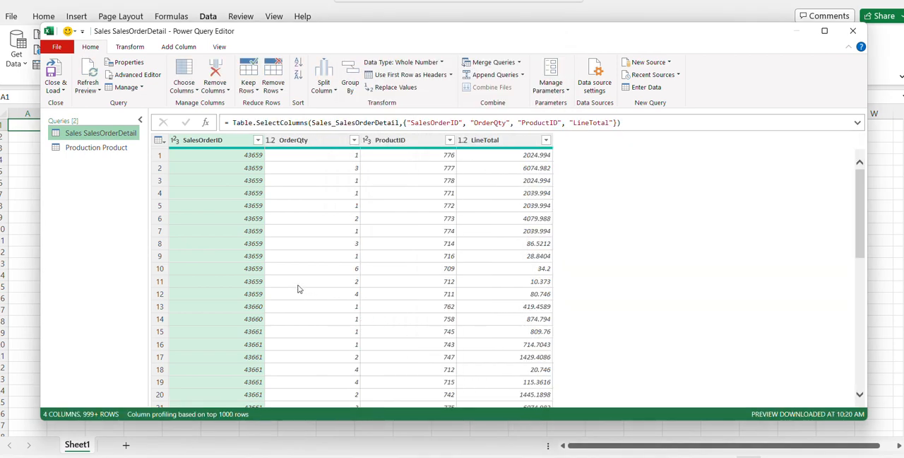
Step: Keep only the ProductID, Name, Color and ProductLine columns in the Production Product query
{"action": "left_click", "coordinate": [109, 150]}
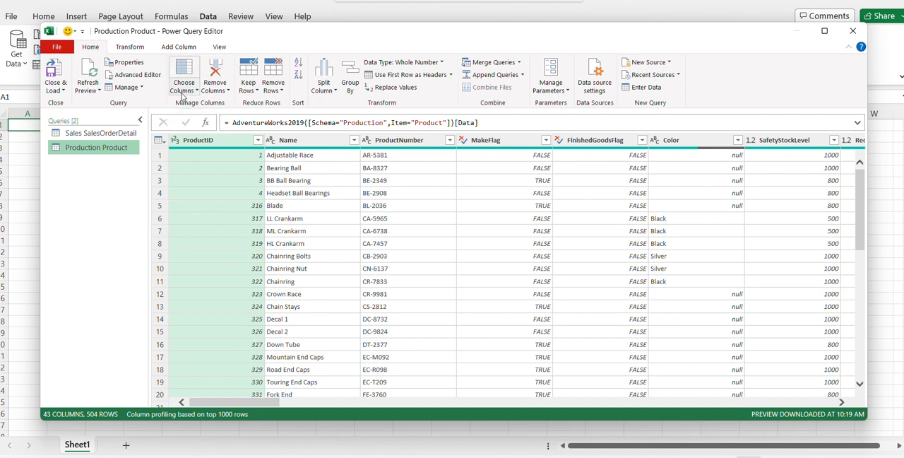
{"action": "left_click", "coordinate": [185, 93]}
{"action": "left_click", "coordinate": [207, 102]}
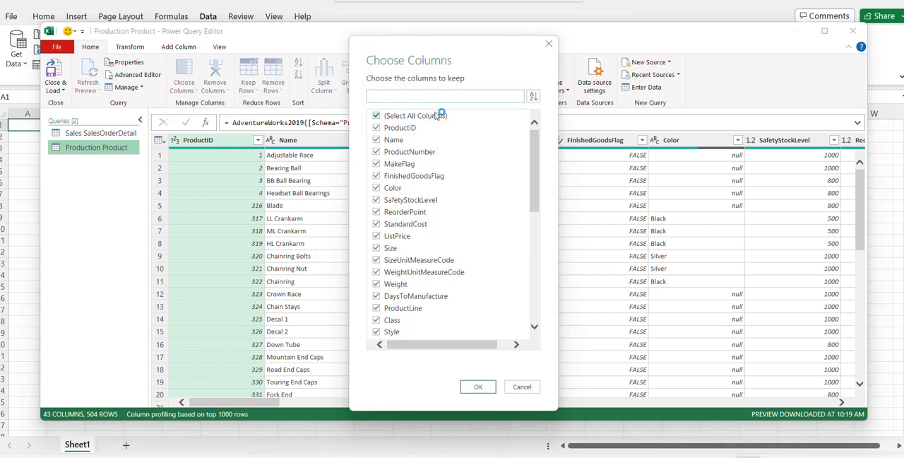
{"action": "left_click", "coordinate": [438, 115]}
{"action": "left_click", "coordinate": [401, 128]}
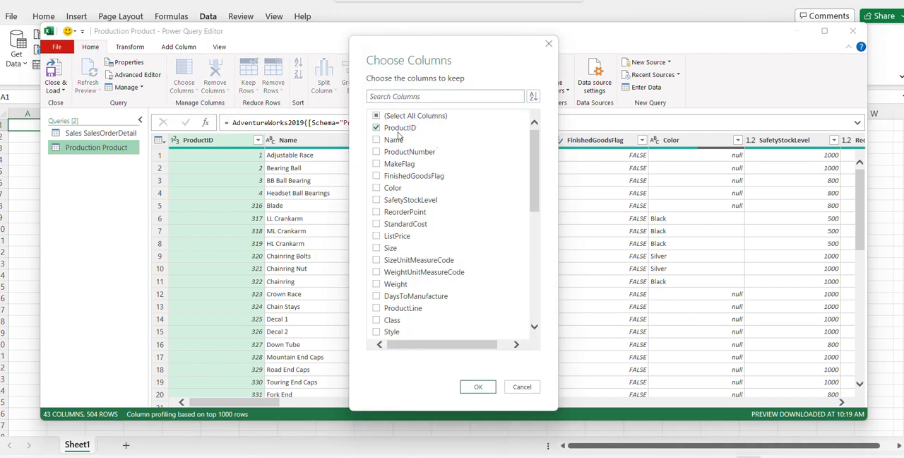
{"action": "left_click", "coordinate": [394, 140]}
{"action": "left_click", "coordinate": [391, 188]}
{"action": "left_click_drag", "start_coordinate": [533, 168], "coordinate": [523, 225]}
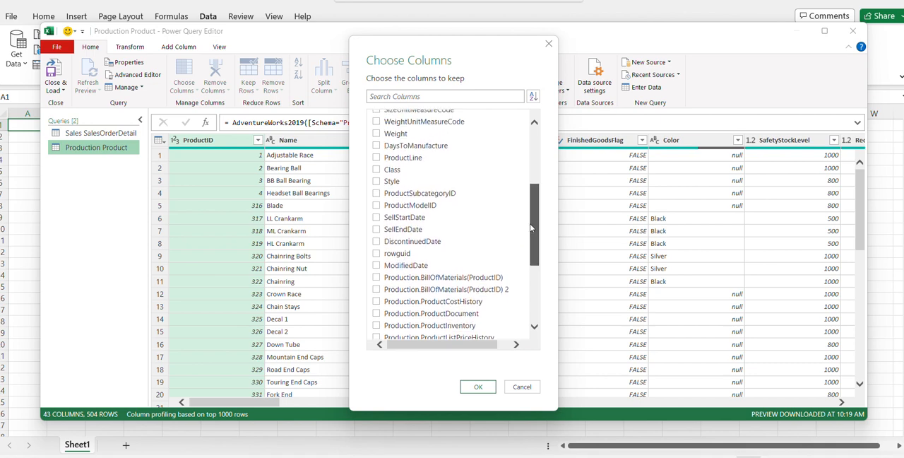
{"action": "left_click", "coordinate": [377, 158]}
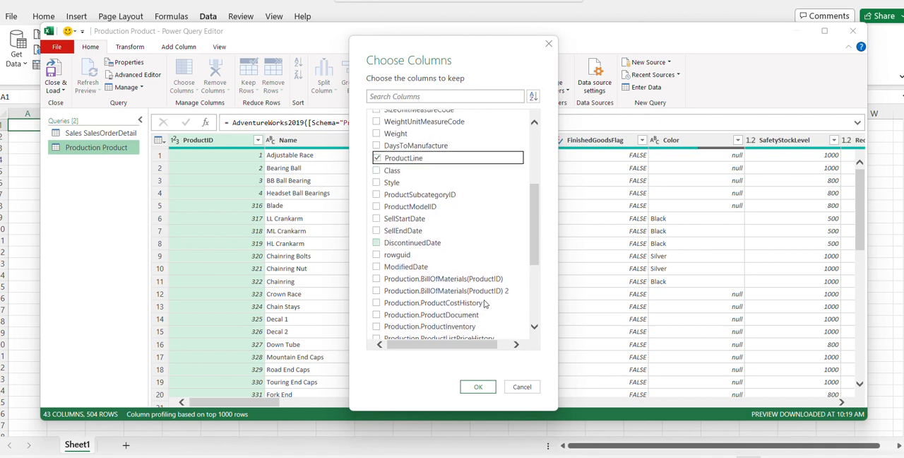
{"action": "left_click", "coordinate": [480, 387]}
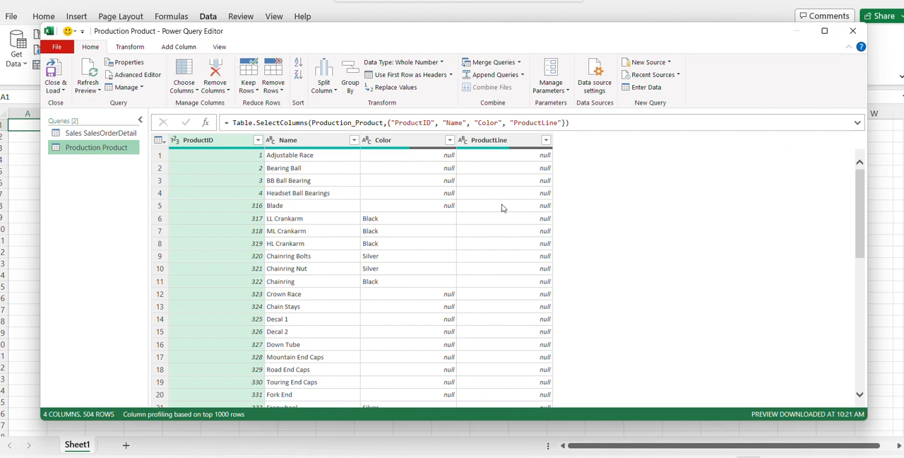
{"action": "left_click", "coordinate": [510, 140]}
Step: Merge Sales SalesOrderDetail with Production Product as a new query, matching on ProductID with a Left Outer join
{"action": "left_click", "coordinate": [80, 134]}
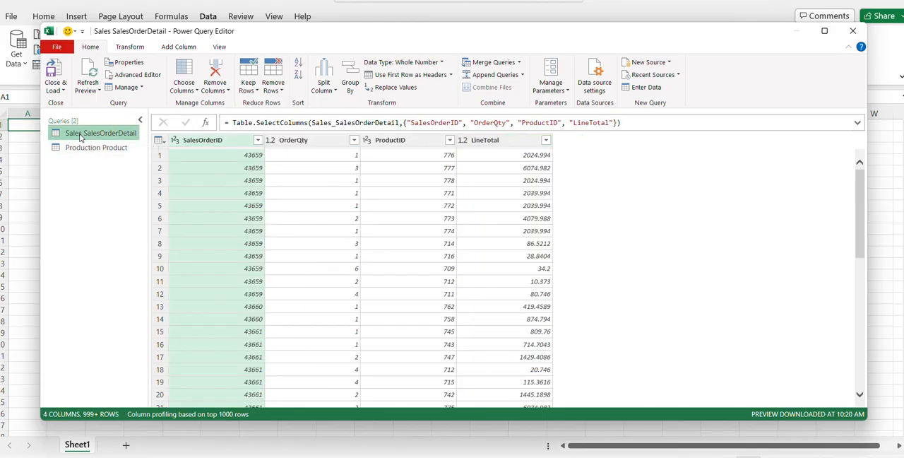
{"action": "left_click", "coordinate": [519, 63]}
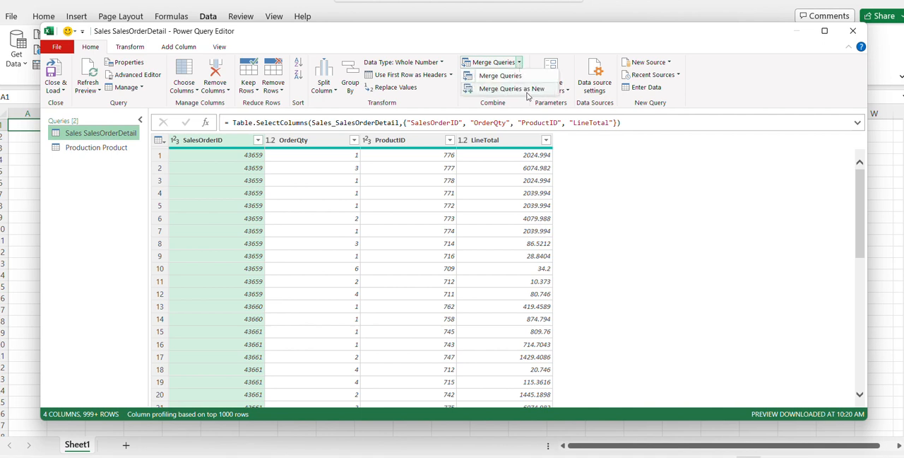
{"action": "left_click", "coordinate": [526, 93]}
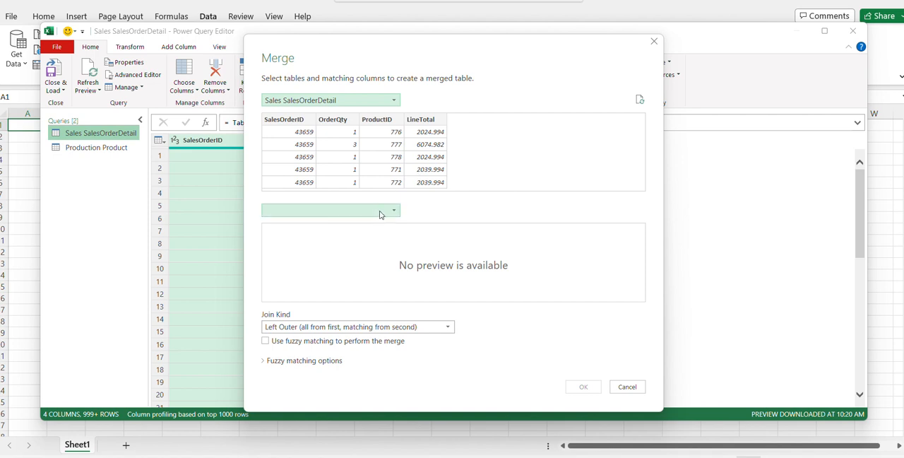
{"action": "left_click", "coordinate": [380, 215]}
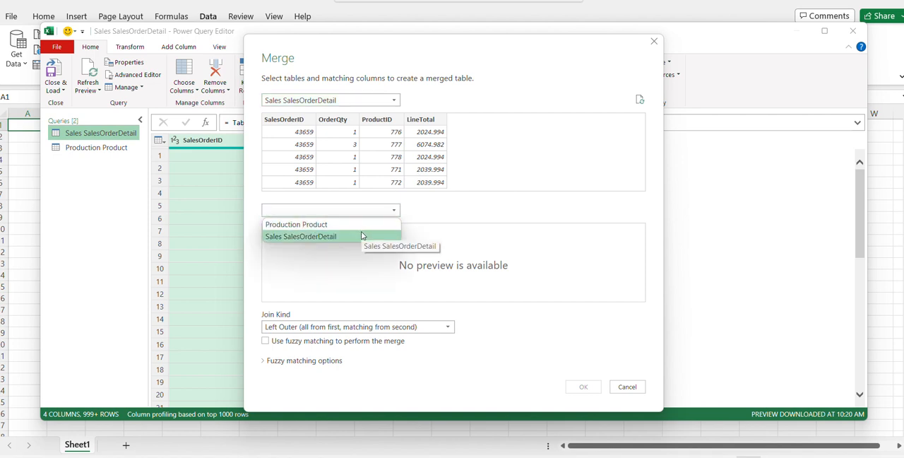
{"action": "left_click", "coordinate": [361, 227]}
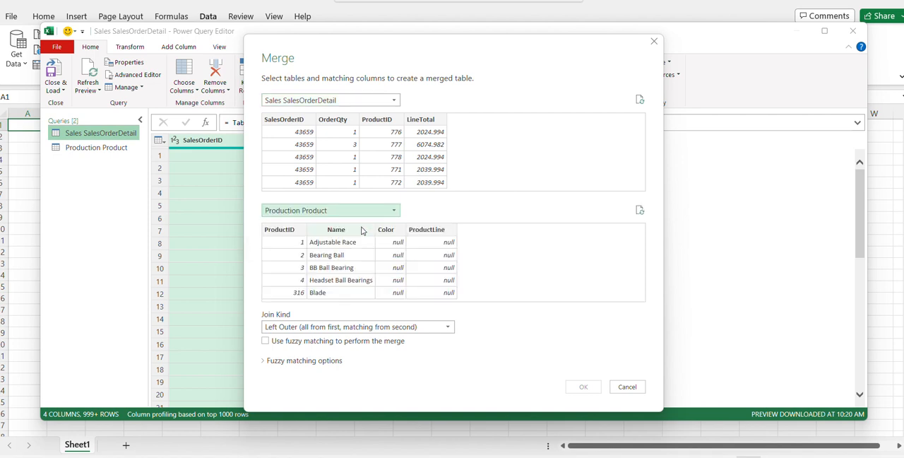
{"action": "left_click", "coordinate": [378, 125]}
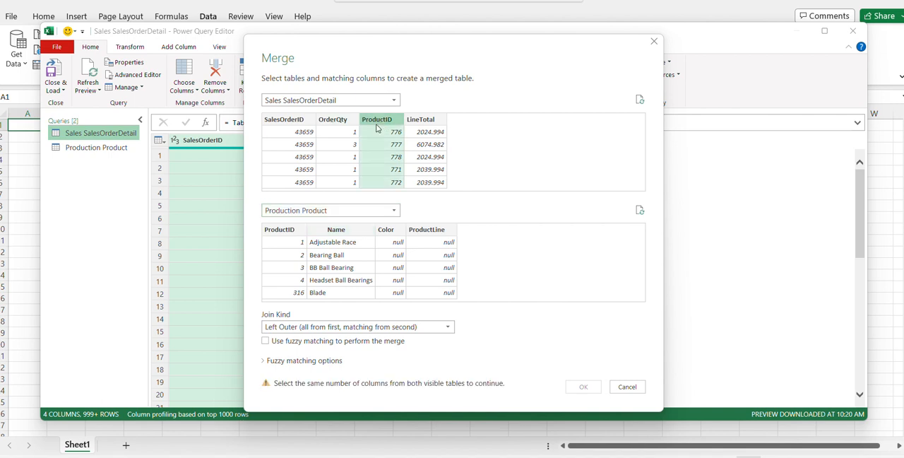
{"action": "left_click", "coordinate": [295, 230]}
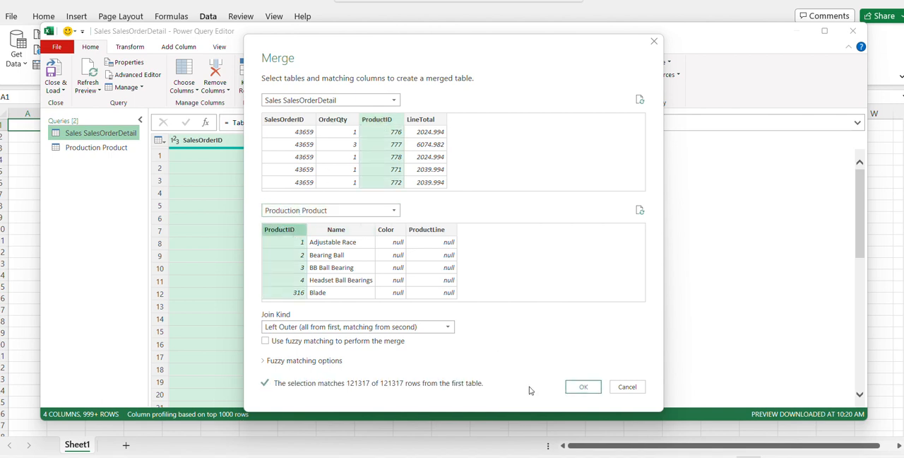
{"action": "left_click", "coordinate": [582, 387]}
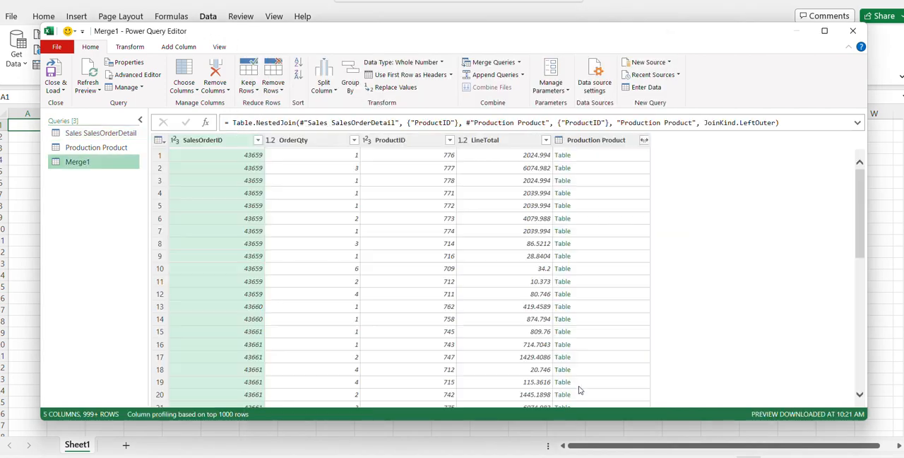
Step: Expand only the Name column from Production Product in Merge1, and place it between ProductID and LineTotal
{"action": "left_click", "coordinate": [644, 140]}
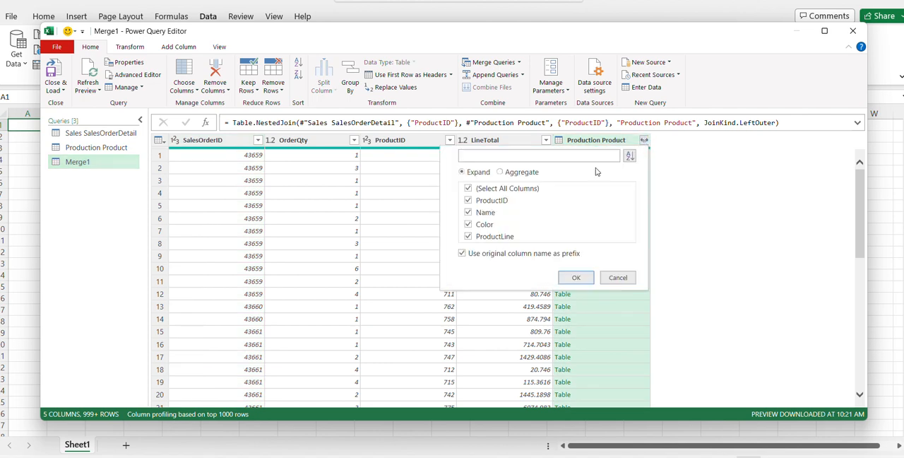
{"action": "left_click", "coordinate": [530, 188]}
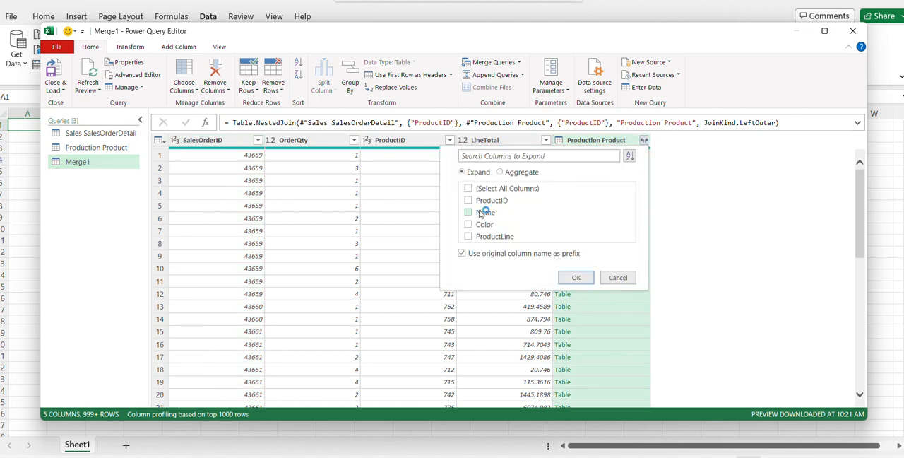
{"action": "left_click", "coordinate": [576, 278]}
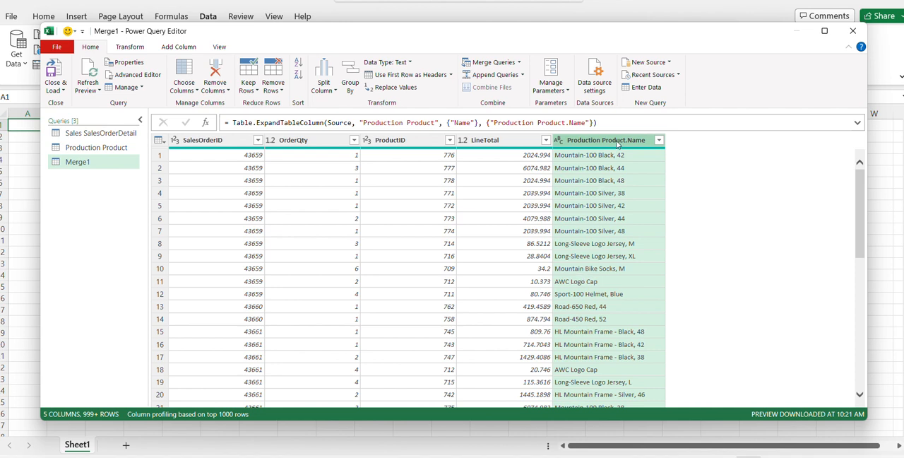
{"action": "left_click_drag", "start_coordinate": [600, 149], "coordinate": [459, 144]}
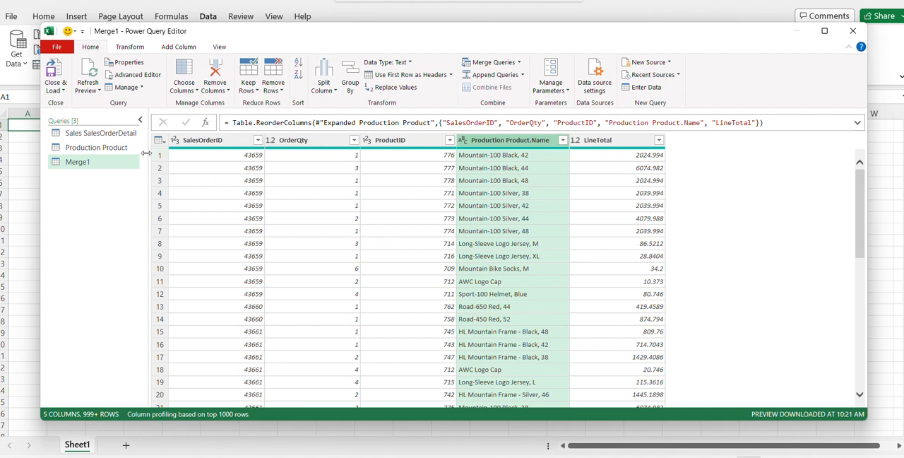
Step: Show the query settings for Sales SalesOrderDetail and review which columns its Removed Other Columns step keeps
{"action": "left_click", "coordinate": [99, 133]}
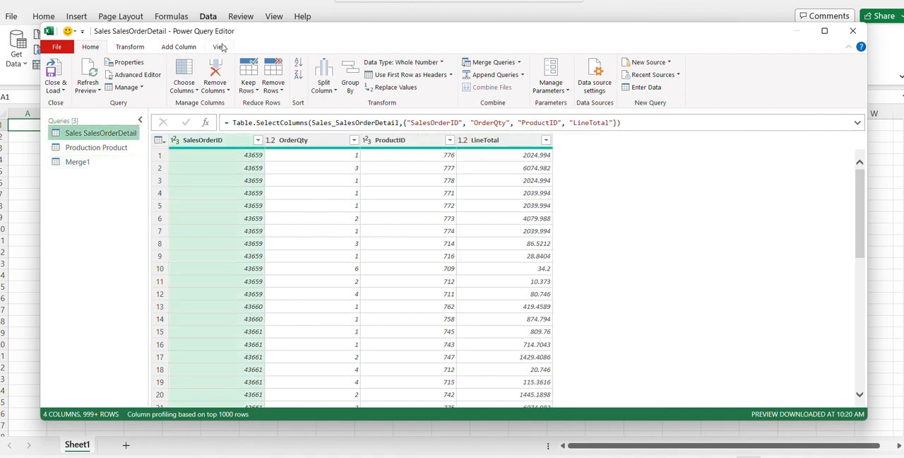
{"action": "left_click", "coordinate": [220, 47]}
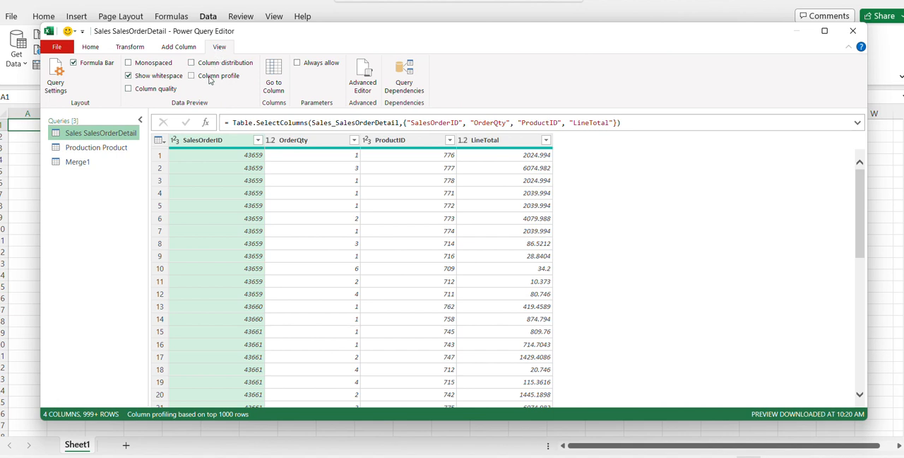
{"action": "left_click", "coordinate": [51, 86]}
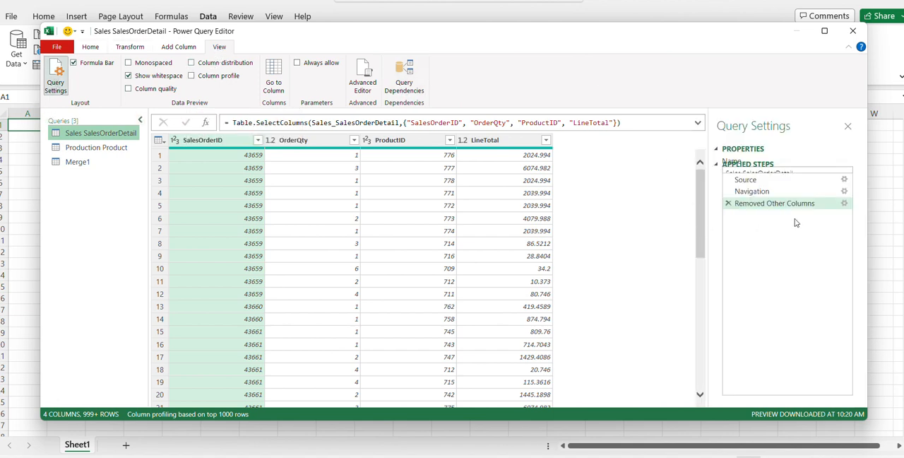
{"action": "left_click", "coordinate": [844, 203]}
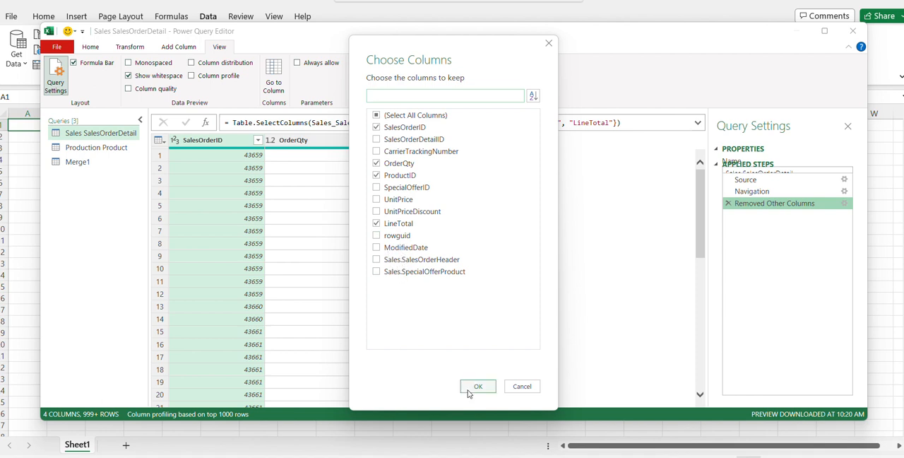
{"action": "left_click", "coordinate": [520, 387]}
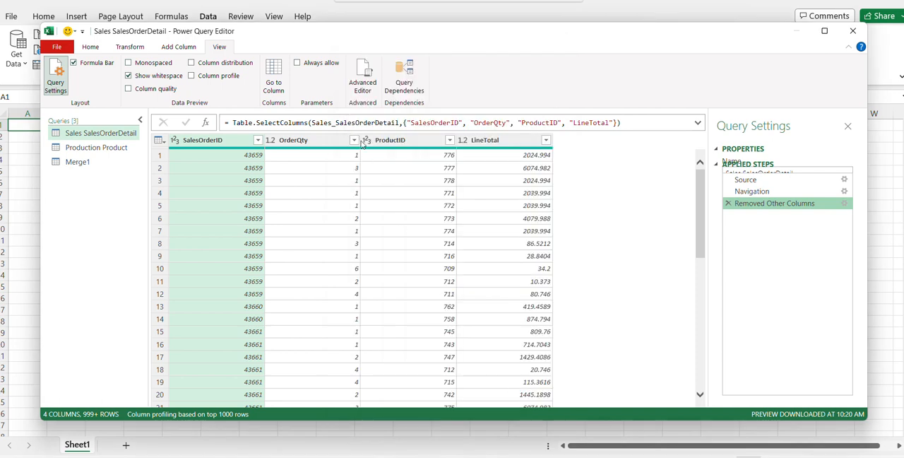
Step: Import the Sales.SalesOrderHeader table from AdventureWorks2019 as another query, using the recently used database server source
{"action": "left_click", "coordinate": [97, 51]}
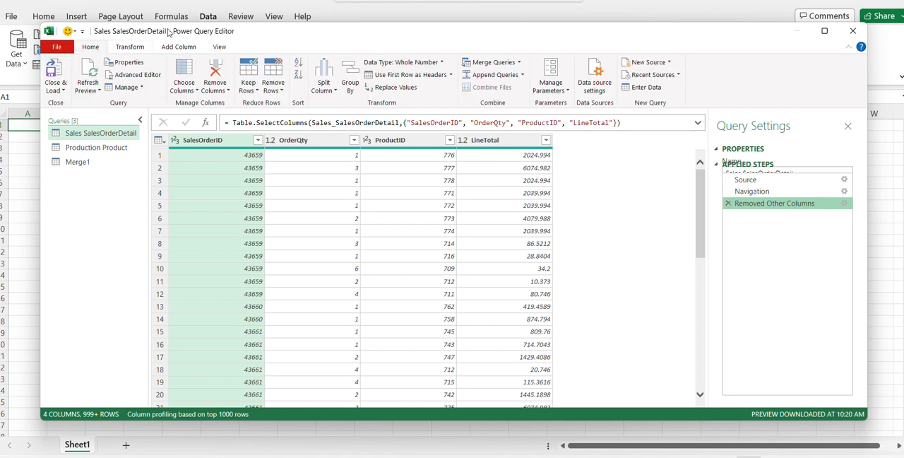
{"action": "left_click", "coordinate": [664, 65]}
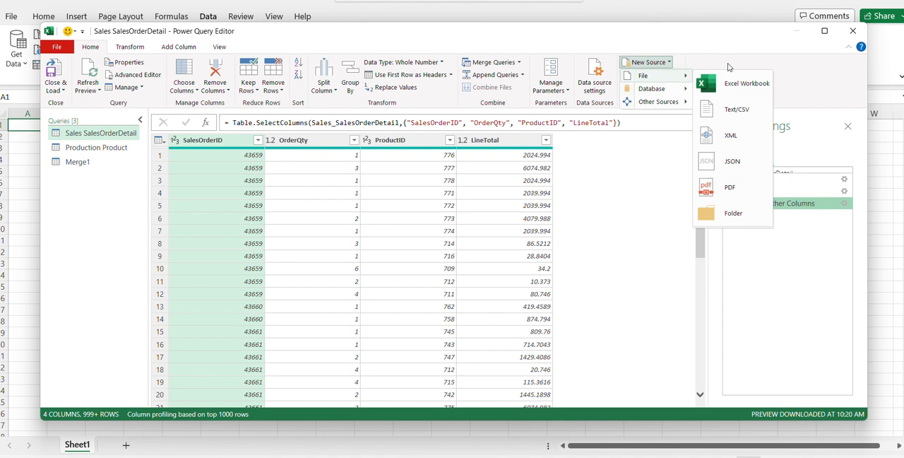
{"action": "left_click", "coordinate": [676, 74]}
{"action": "left_click", "coordinate": [676, 75]}
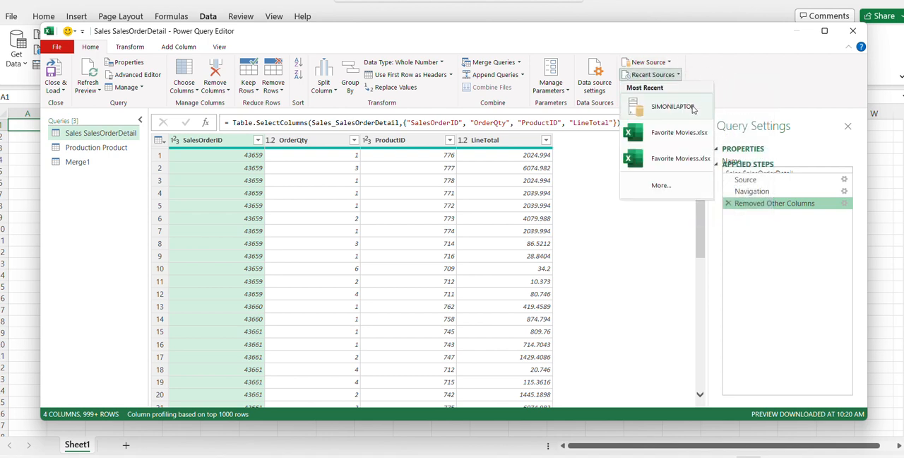
{"action": "left_click", "coordinate": [673, 106]}
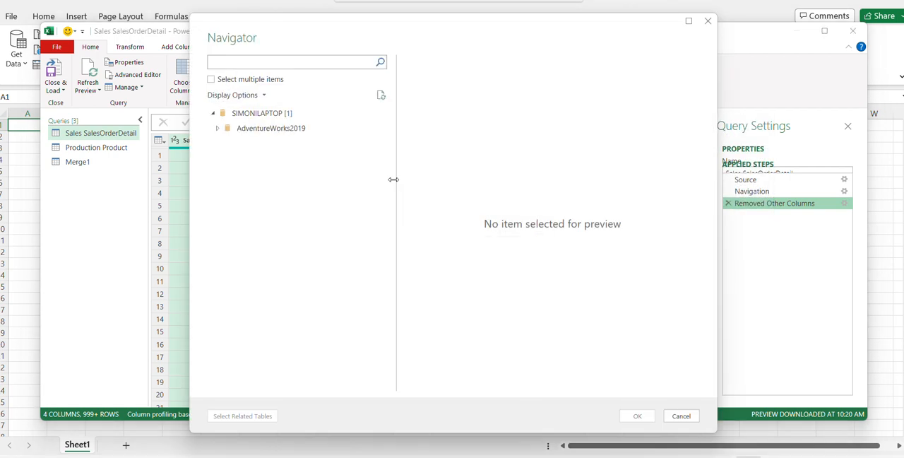
{"action": "left_click", "coordinate": [219, 129]}
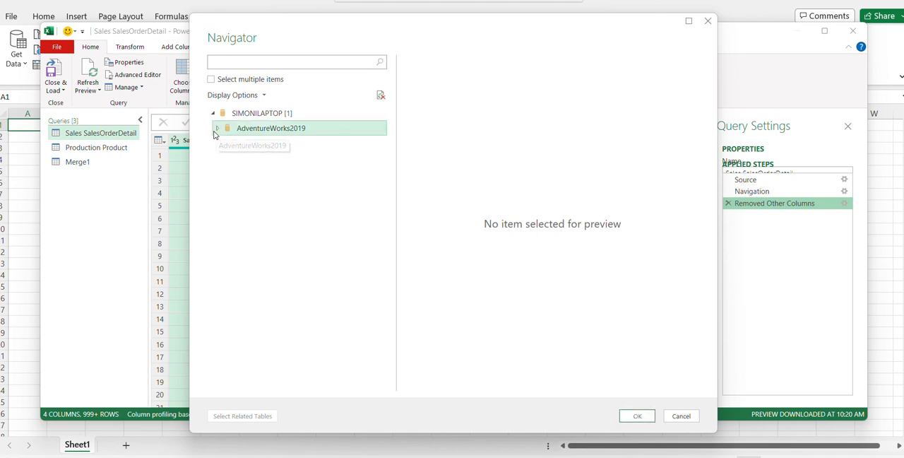
{"action": "left_click_drag", "start_coordinate": [385, 146], "coordinate": [379, 310]}
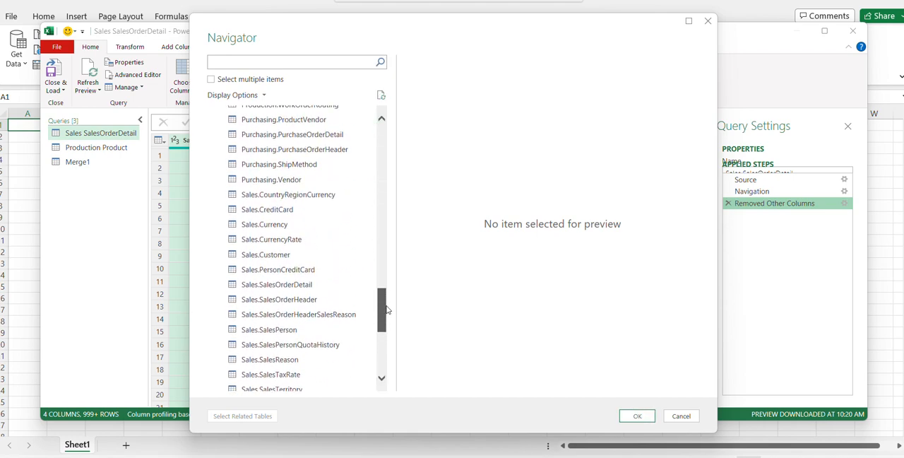
{"action": "left_click", "coordinate": [317, 304]}
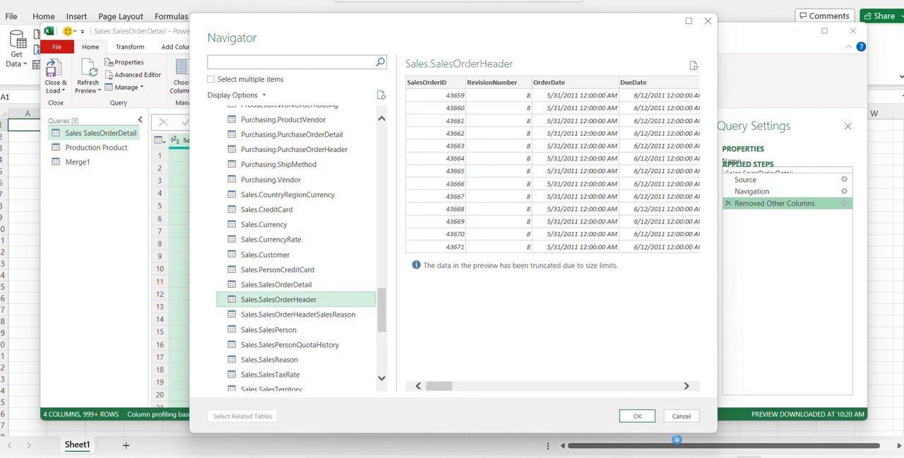
{"action": "left_click", "coordinate": [639, 418]}
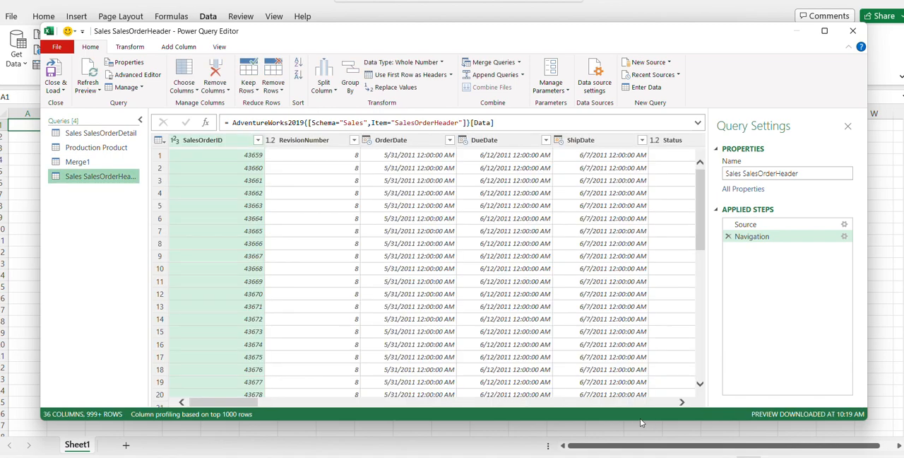
Step: Merge Sales SalesOrderHeader into the existing Merge1 query, matching on SalesOrderID with a Left Outer join
{"action": "left_click", "coordinate": [82, 163]}
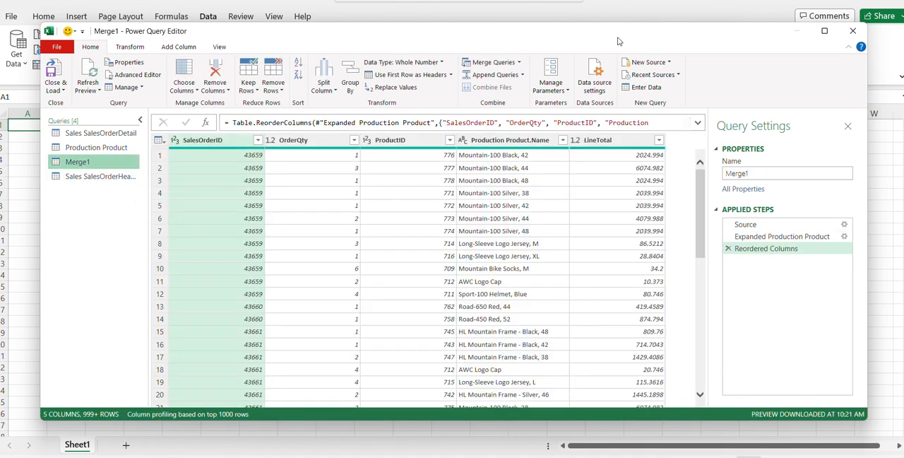
{"action": "left_click", "coordinate": [519, 63]}
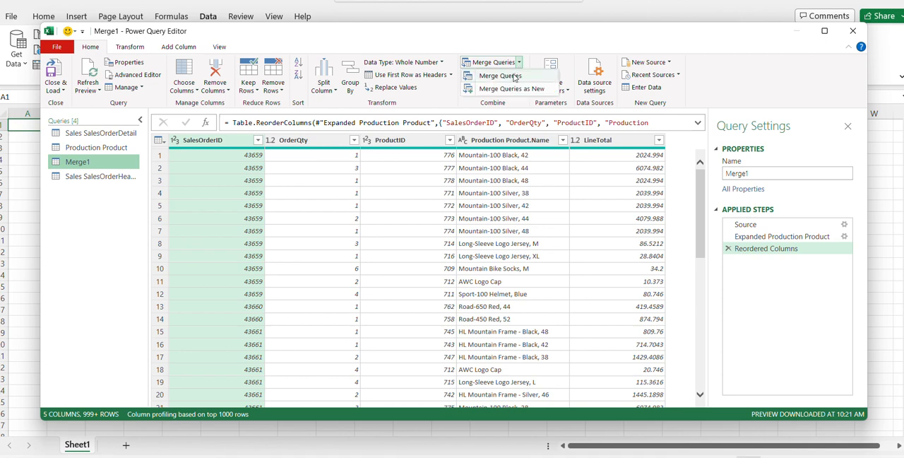
{"action": "left_click", "coordinate": [513, 77]}
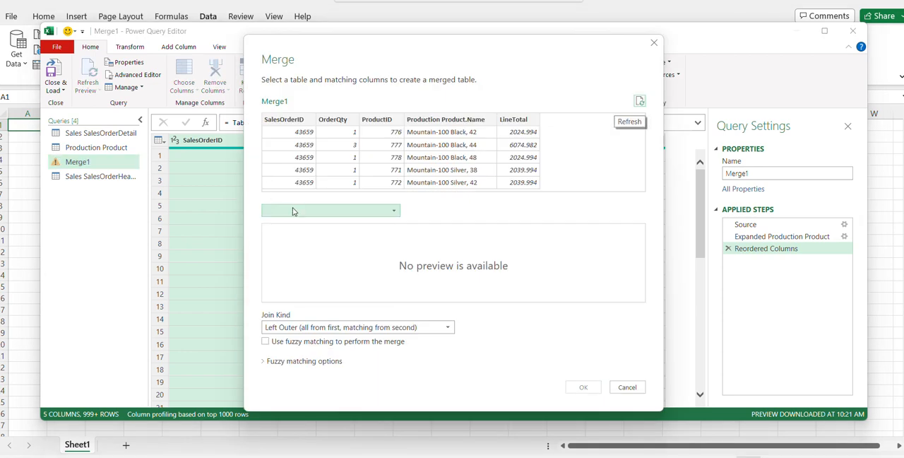
{"action": "left_click", "coordinate": [293, 210]}
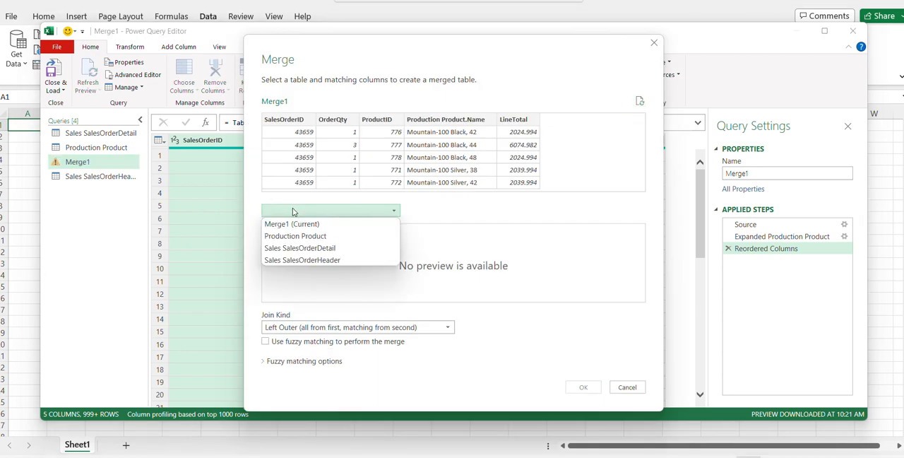
{"action": "left_click", "coordinate": [297, 260]}
{"action": "left_click", "coordinate": [308, 118]}
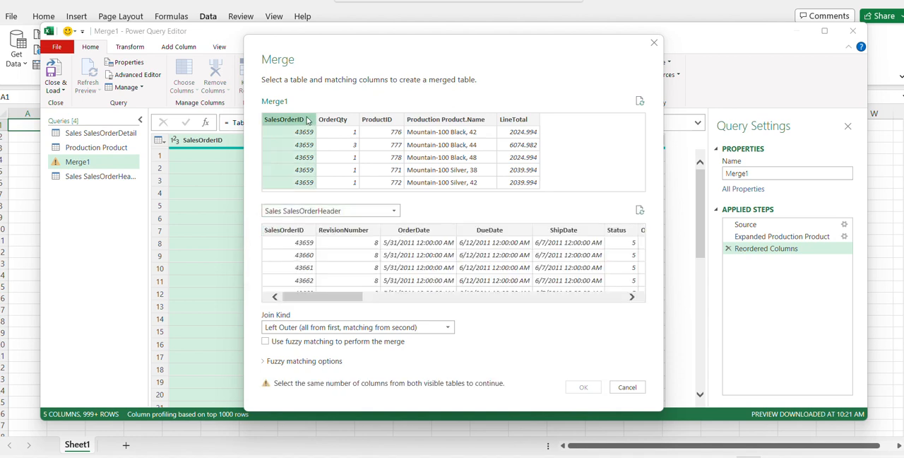
{"action": "left_click", "coordinate": [286, 231]}
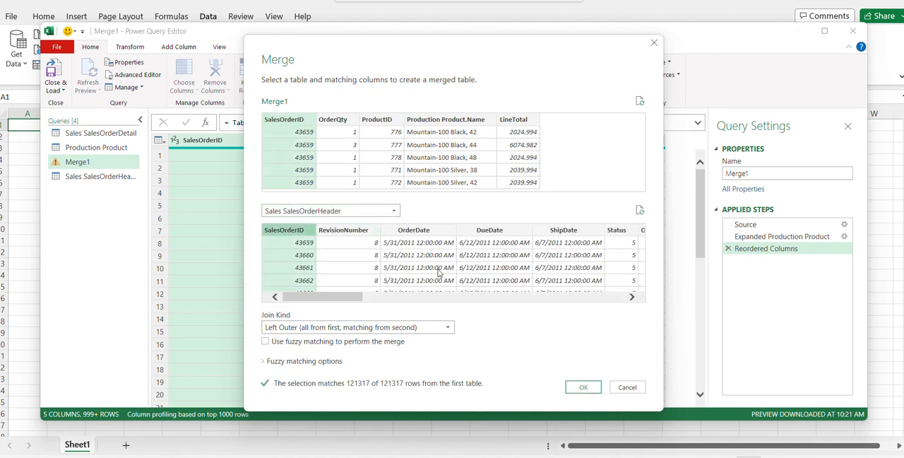
{"action": "left_click", "coordinate": [583, 388]}
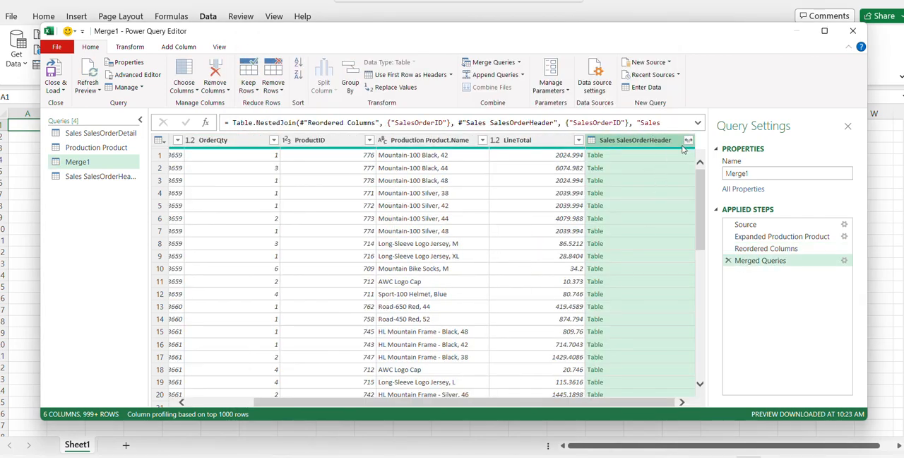
Step: Expand only the OrderDate column from Sales SalesOrderHeader in Merge1, and load the queries into the workbook
{"action": "left_click", "coordinate": [688, 140]}
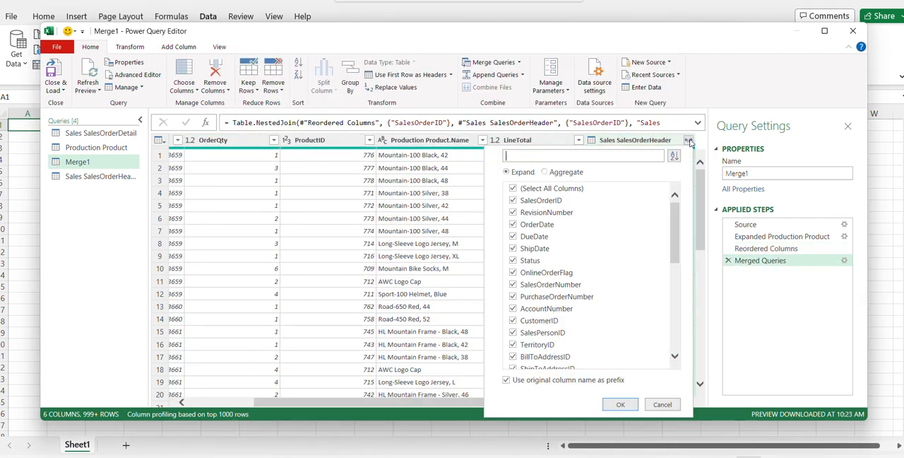
{"action": "left_click", "coordinate": [530, 189]}
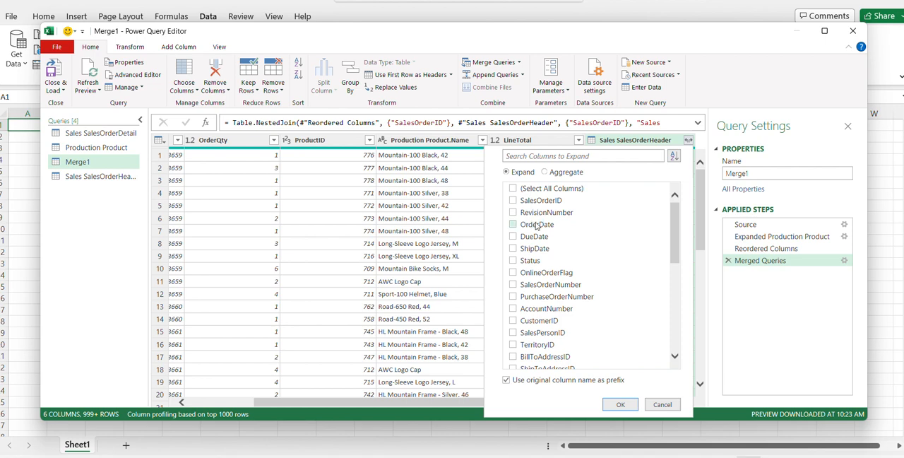
{"action": "left_click", "coordinate": [515, 226]}
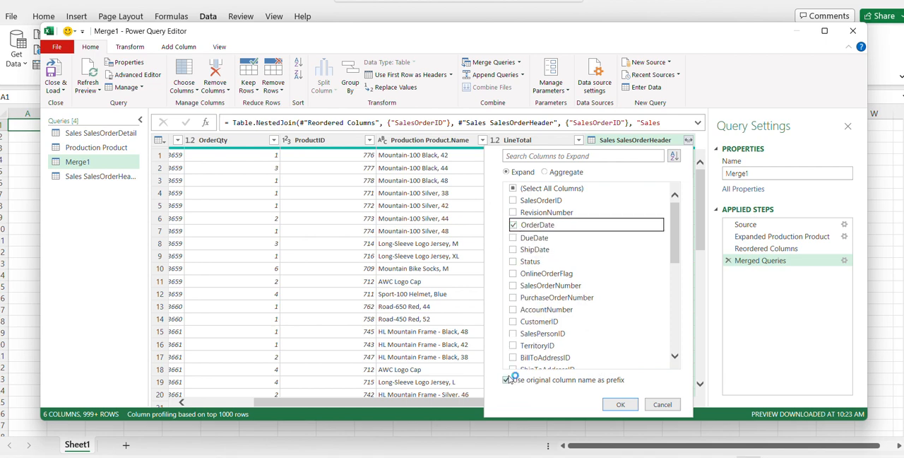
{"action": "left_click", "coordinate": [622, 404]}
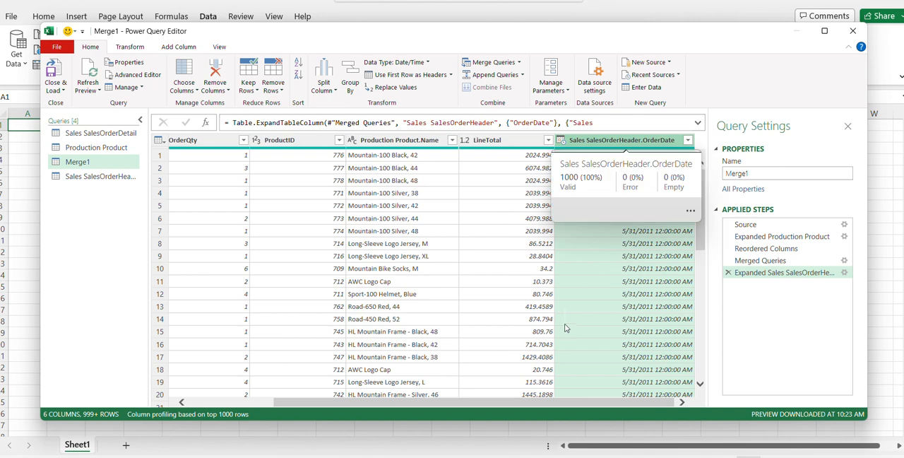
{"action": "left_click_drag", "start_coordinate": [557, 405], "coordinate": [297, 404]}
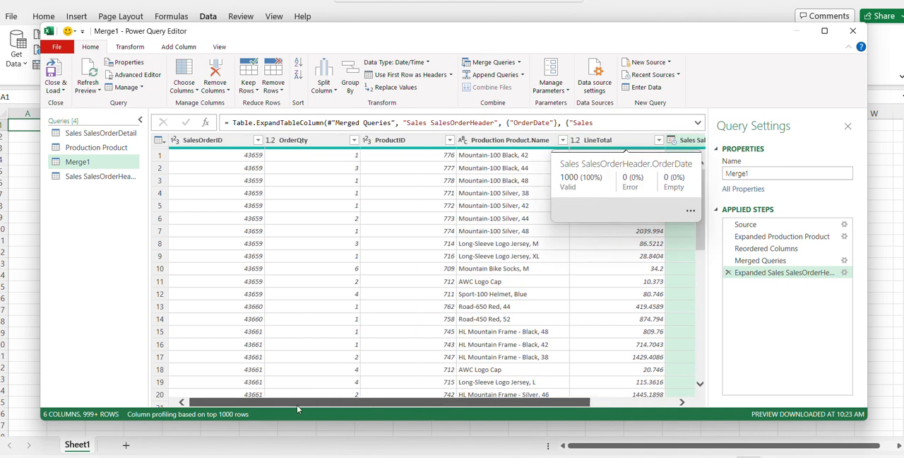
{"action": "left_click", "coordinate": [58, 70]}
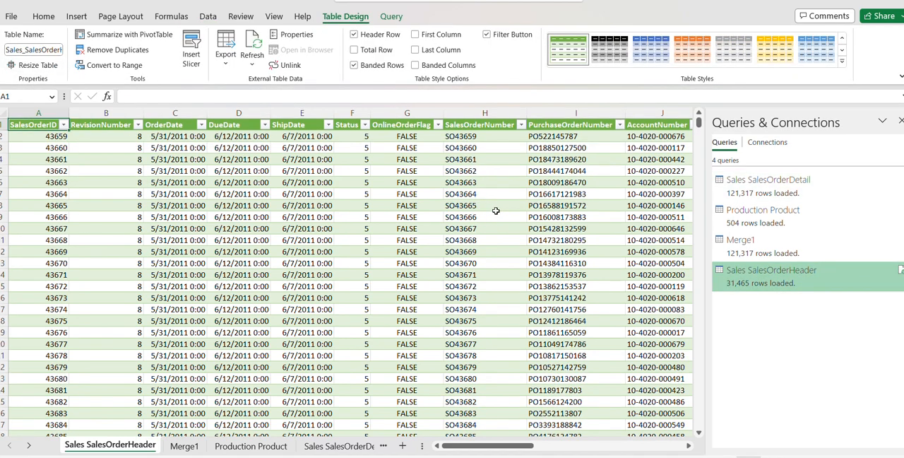
Step: Load the Merge1 query as a PivotTable Report in the existing worksheet at cell A1
{"action": "mouse_move", "coordinate": [758, 255]}
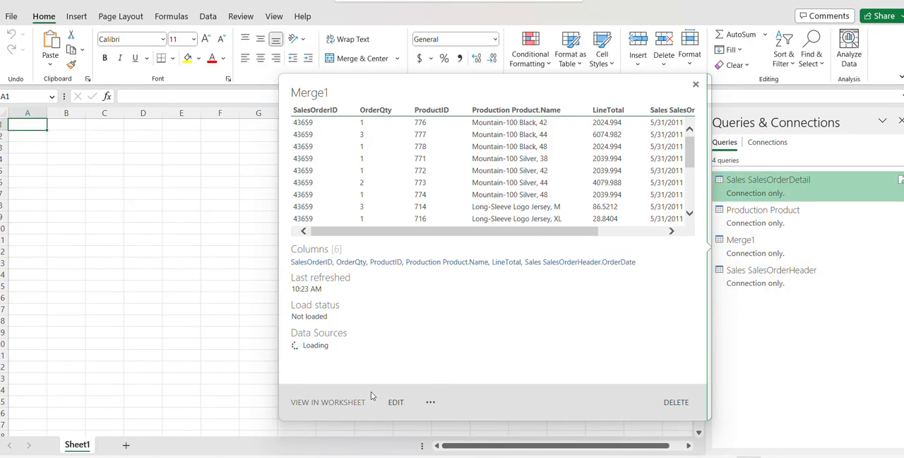
{"action": "left_click", "coordinate": [430, 401]}
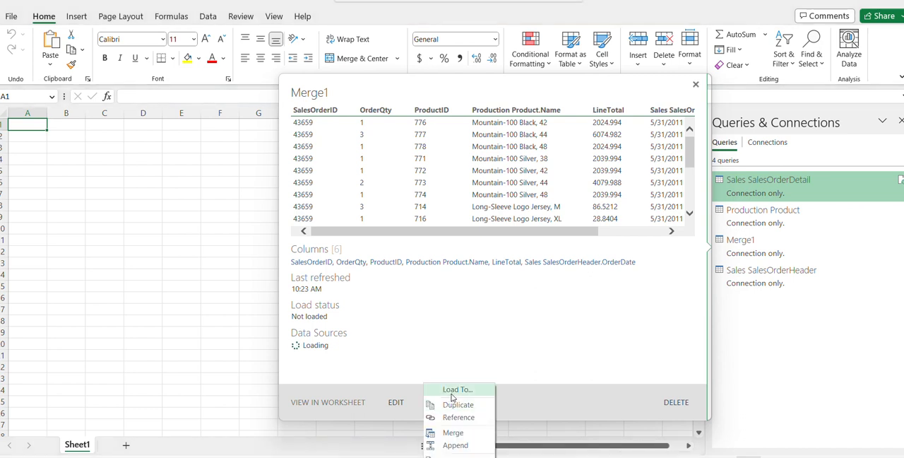
{"action": "left_click", "coordinate": [452, 393]}
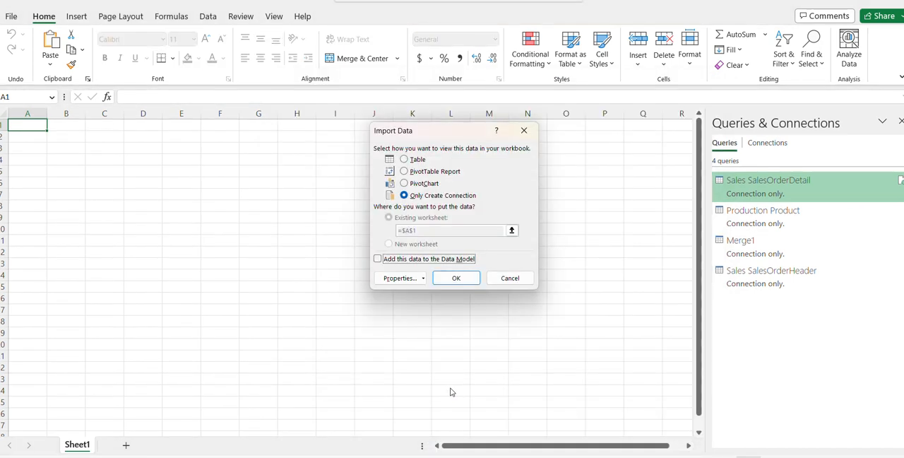
{"action": "left_click", "coordinate": [431, 174]}
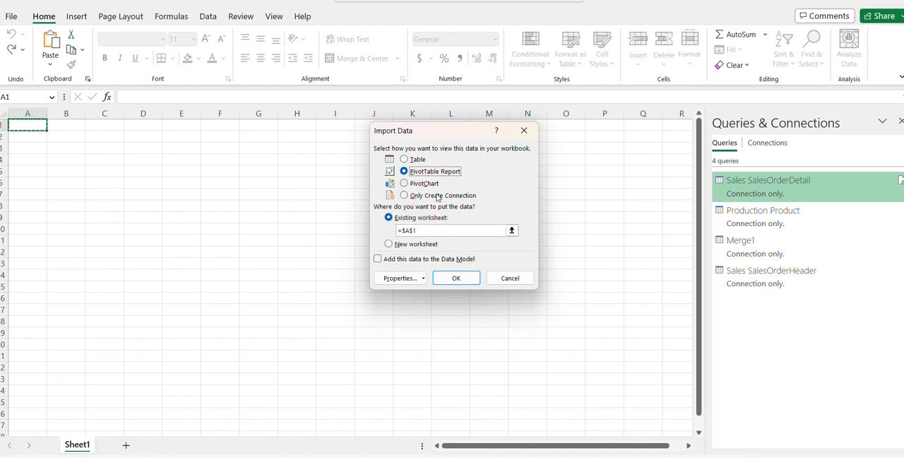
{"action": "left_click", "coordinate": [458, 279]}
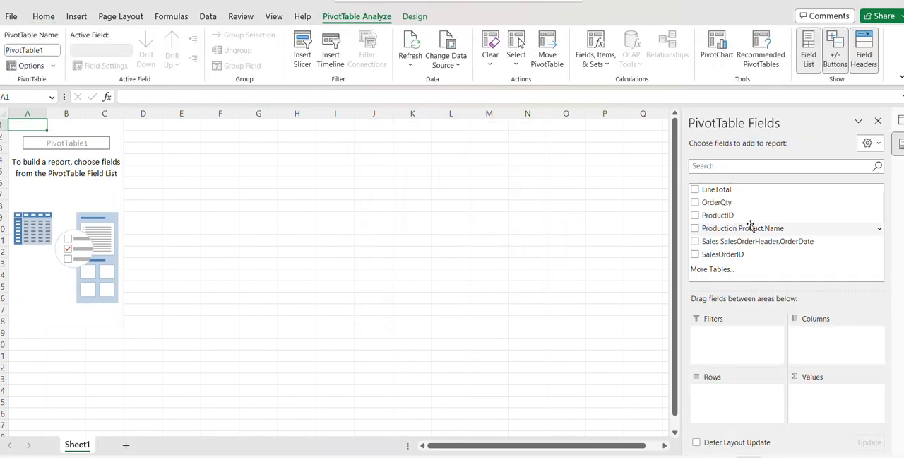
Step: Add Sales SalesOrderHeader.OrderDate to the PivotTable rows and OrderQty as a summed value
{"action": "left_click", "coordinate": [694, 242]}
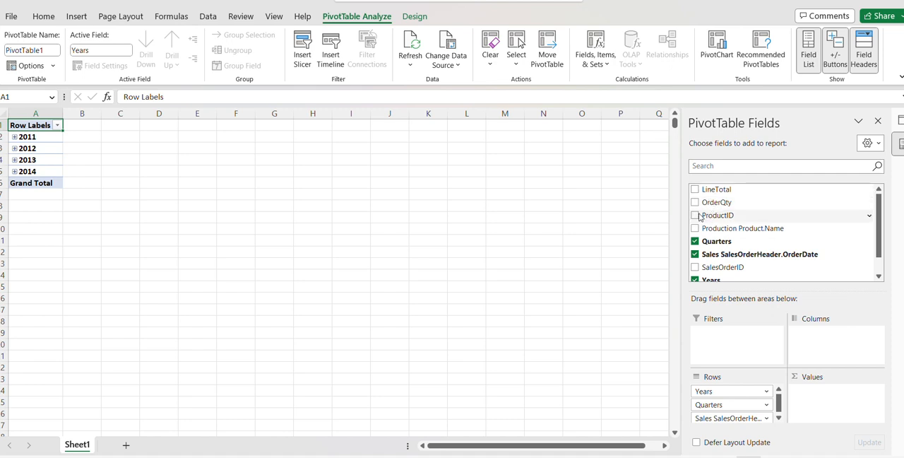
{"action": "left_click", "coordinate": [880, 263]}
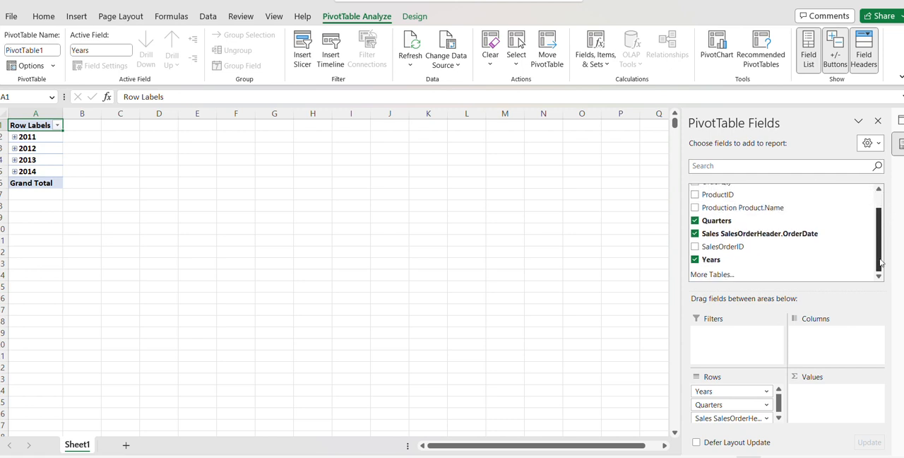
{"action": "scroll", "coordinate": [880, 257], "scroll_direction": "up", "scroll_amount": 1}
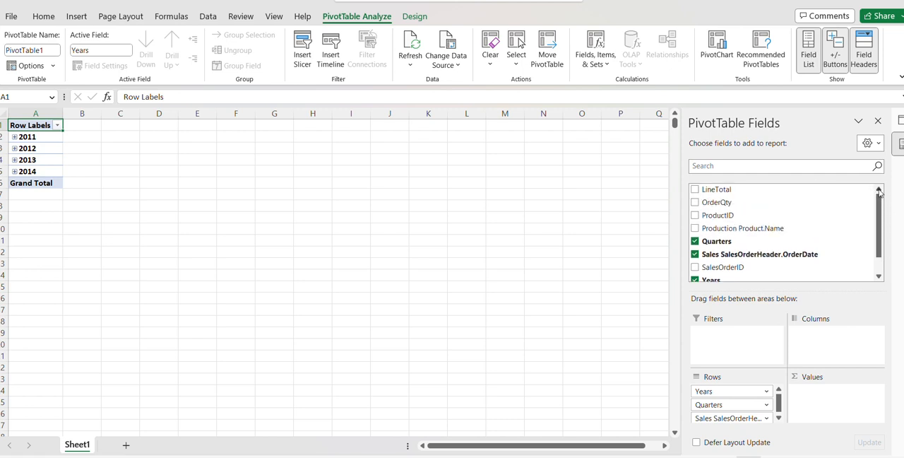
{"action": "left_click", "coordinate": [696, 203]}
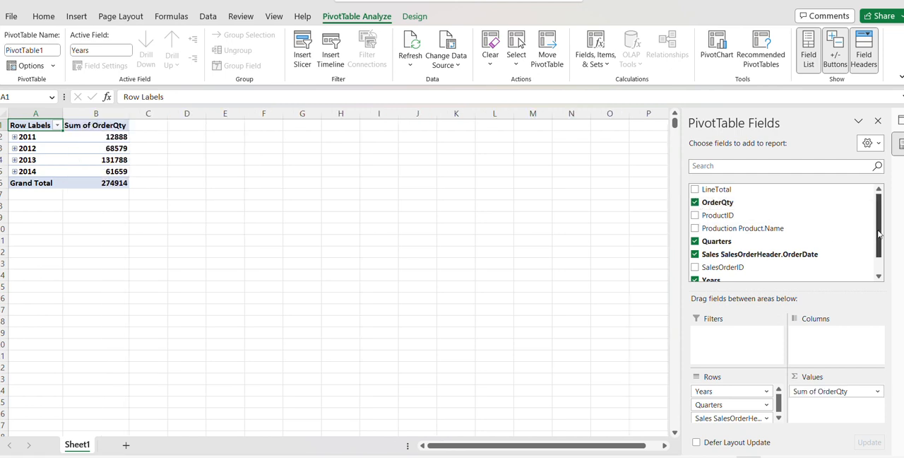
Step: Add ProductID and Production Product.Name as PivotTable row fields, and expand 2014 and its Qtr1
{"action": "scroll", "coordinate": [879, 235], "scroll_direction": "down", "scroll_amount": 1}
{"action": "scroll", "coordinate": [879, 236], "scroll_direction": "up", "scroll_amount": 1}
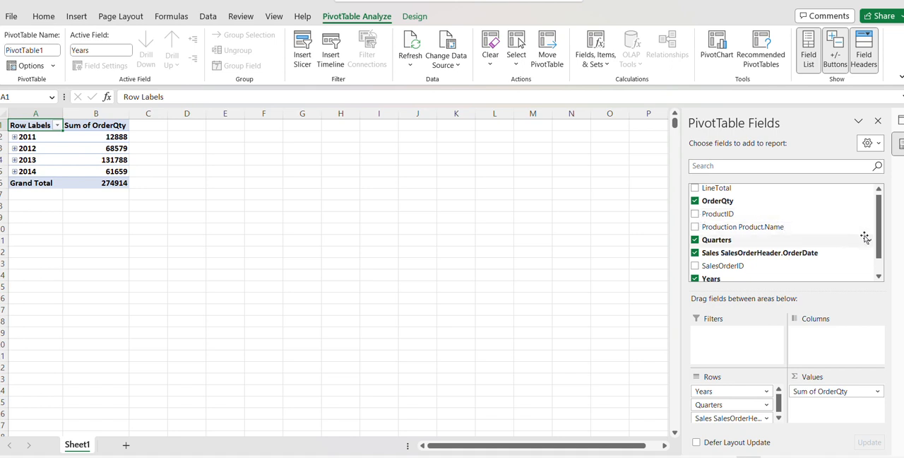
{"action": "left_click", "coordinate": [695, 215]}
{"action": "left_click", "coordinate": [695, 227]}
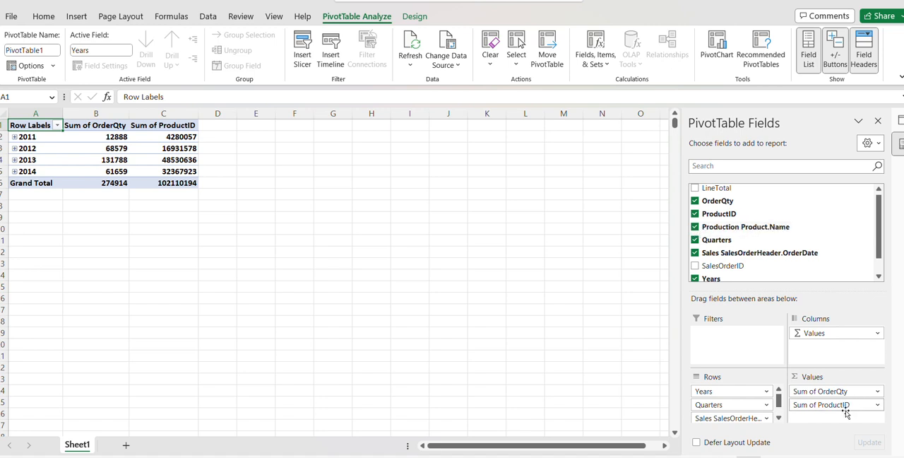
{"action": "left_click_drag", "start_coordinate": [870, 407], "coordinate": [728, 415]}
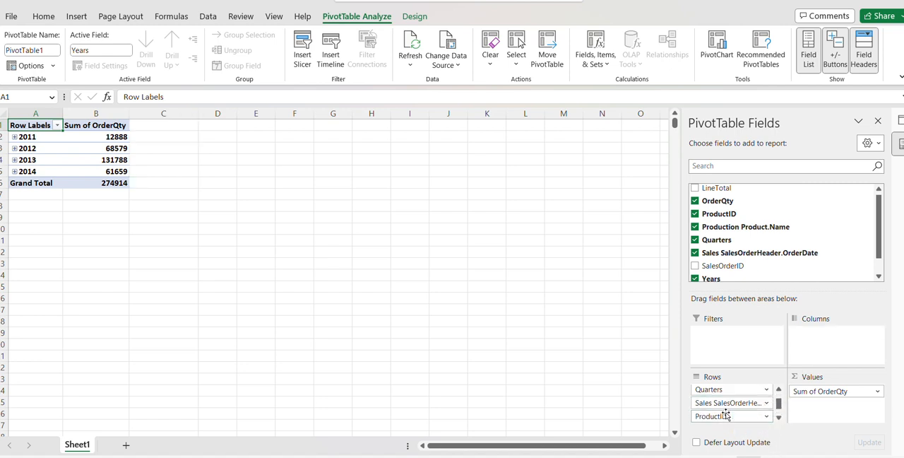
{"action": "left_click", "coordinate": [14, 172]}
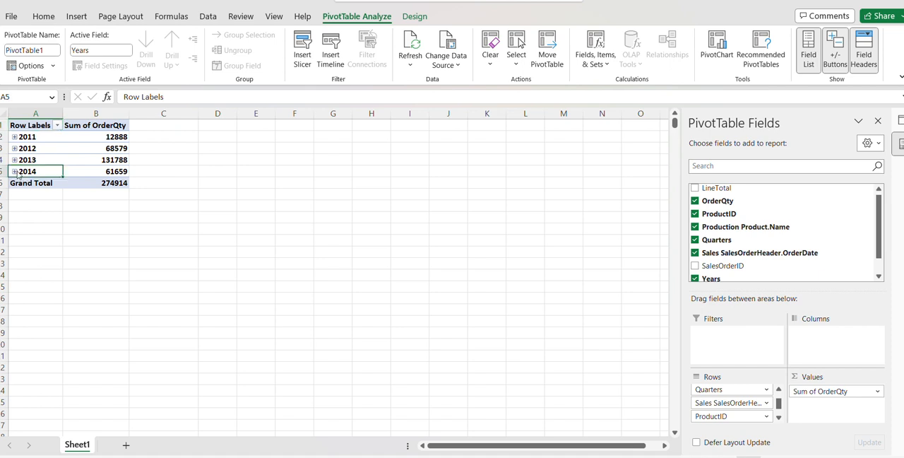
{"action": "left_click", "coordinate": [23, 183]}
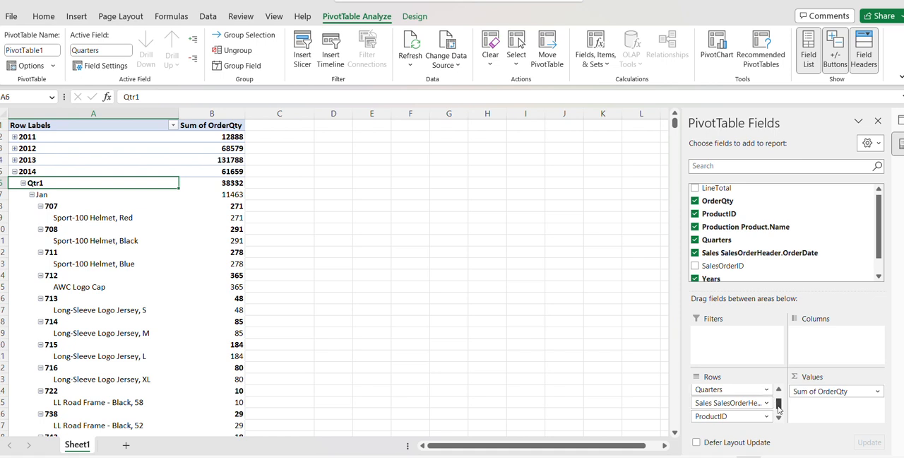
Step: Move the Years, Quarters and Sales SalesOrderHeader.OrderDate fields from the PivotTable's rows to its report filters
{"action": "left_click_drag", "start_coordinate": [779, 405], "coordinate": [734, 344]}
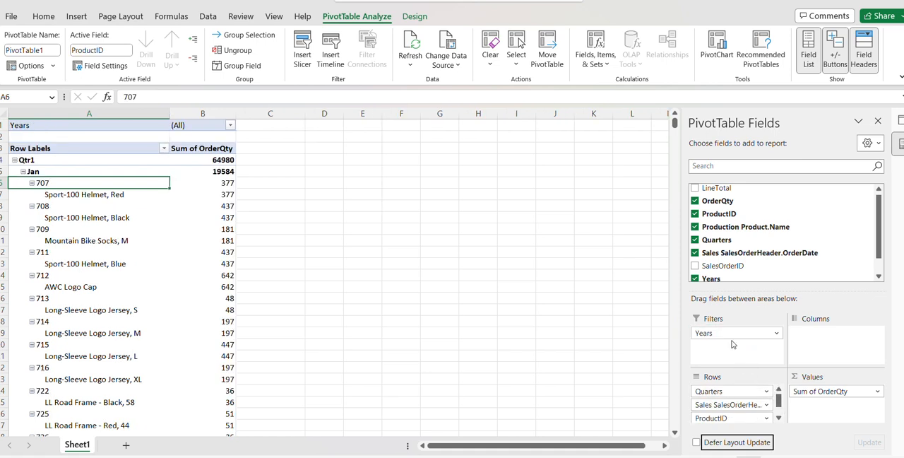
{"action": "left_click", "coordinate": [767, 393]}
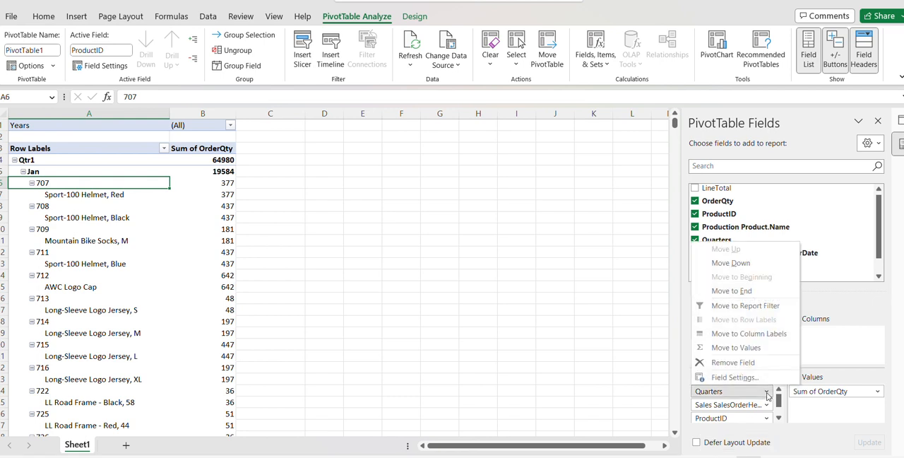
{"action": "left_click", "coordinate": [750, 394]}
{"action": "left_click_drag", "start_coordinate": [750, 394], "coordinate": [749, 354]}
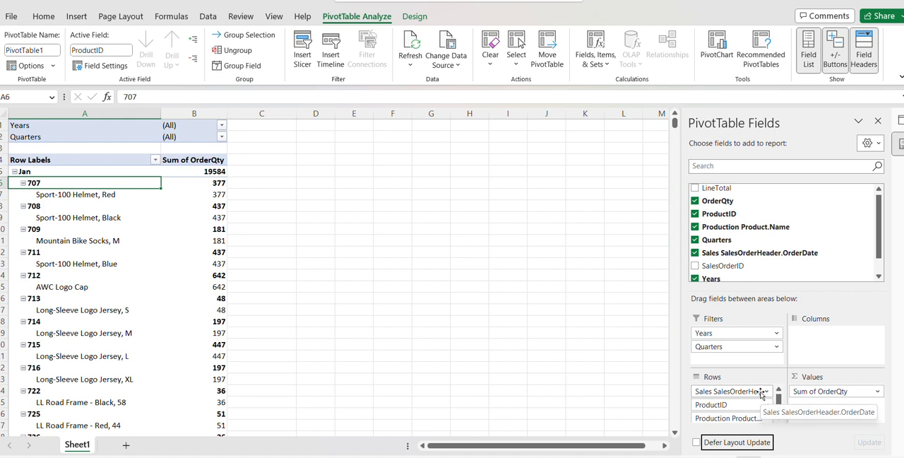
{"action": "left_click_drag", "start_coordinate": [761, 393], "coordinate": [747, 358]}
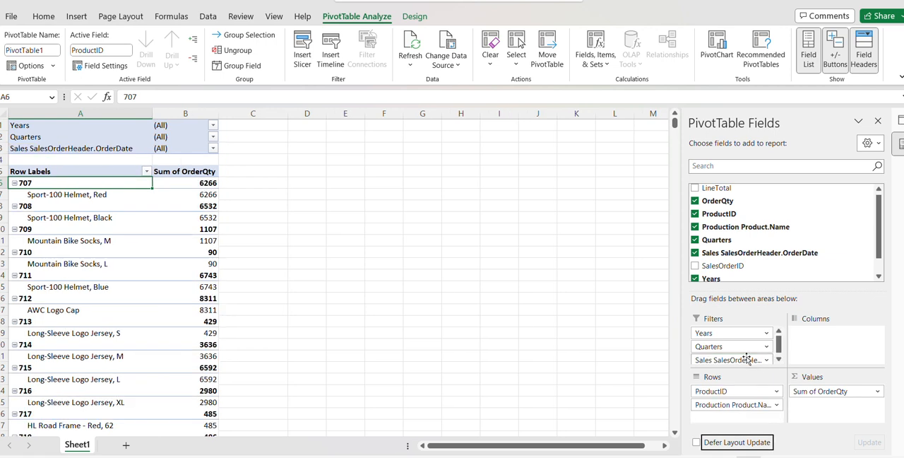
Step: Filter the PivotTable's Sales SalesOrderHeader.OrderDate report filter to Apr
{"action": "left_click", "coordinate": [213, 149]}
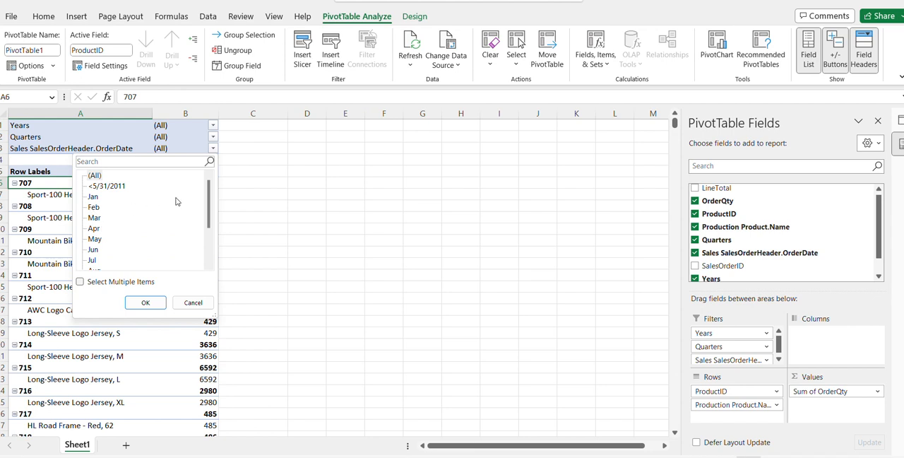
{"action": "left_click", "coordinate": [95, 229]}
{"action": "left_click", "coordinate": [146, 303]}
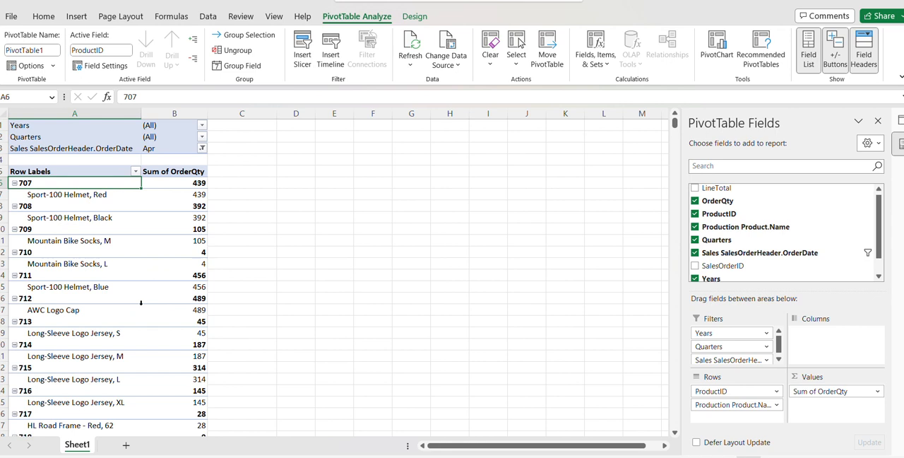
Step: Set the PivotTable's Years report filter to 2014, leaving Quarters unfiltered
{"action": "left_click", "coordinate": [201, 141]}
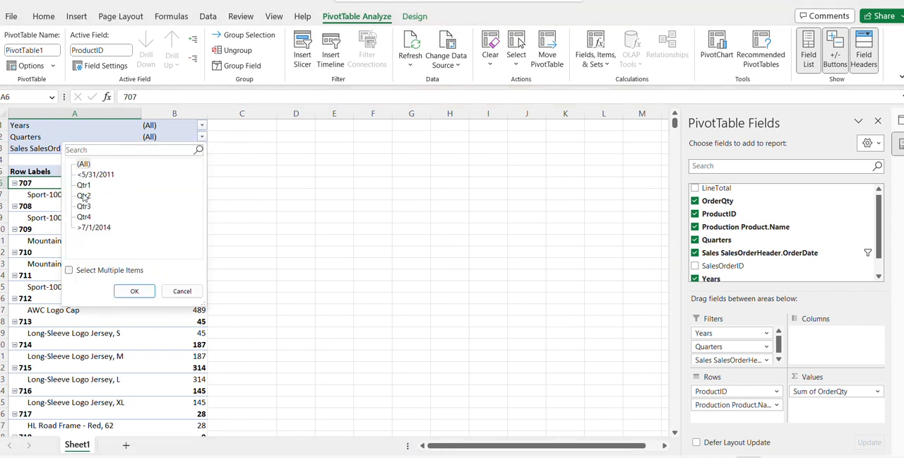
{"action": "left_click", "coordinate": [202, 126]}
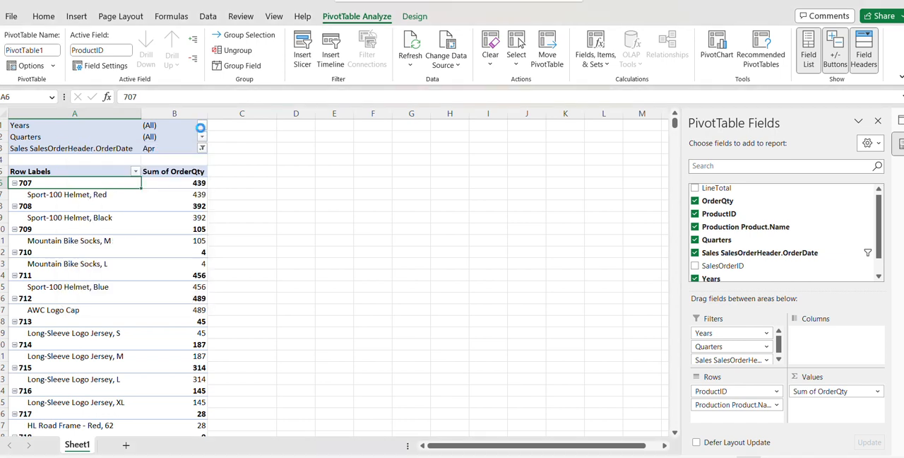
{"action": "left_click", "coordinate": [202, 126]}
{"action": "left_click", "coordinate": [85, 205]}
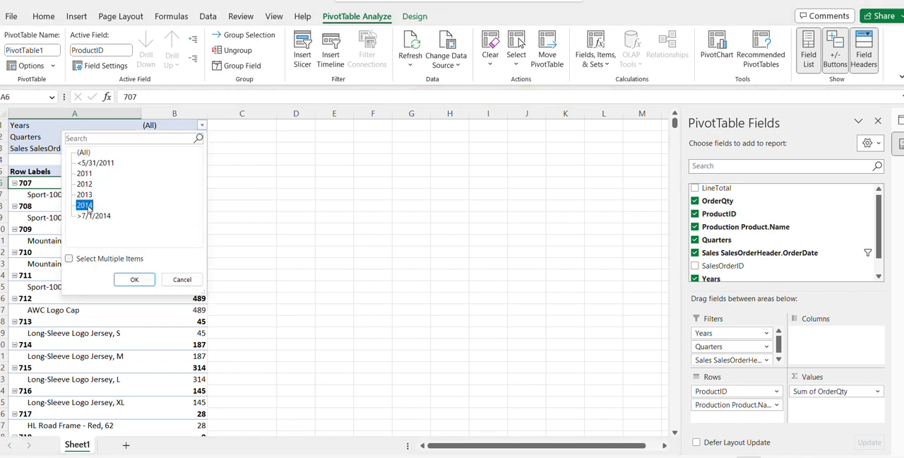
{"action": "left_click", "coordinate": [134, 279]}
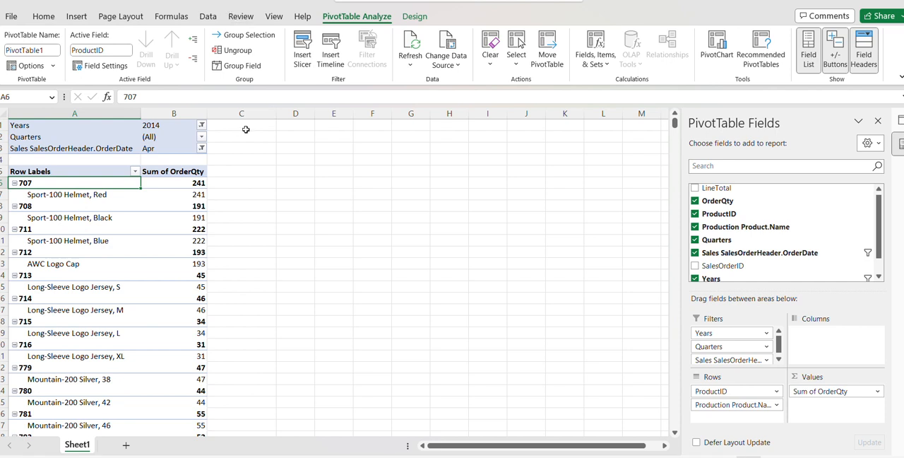
{"action": "mouse_move", "coordinate": [584, 456]}
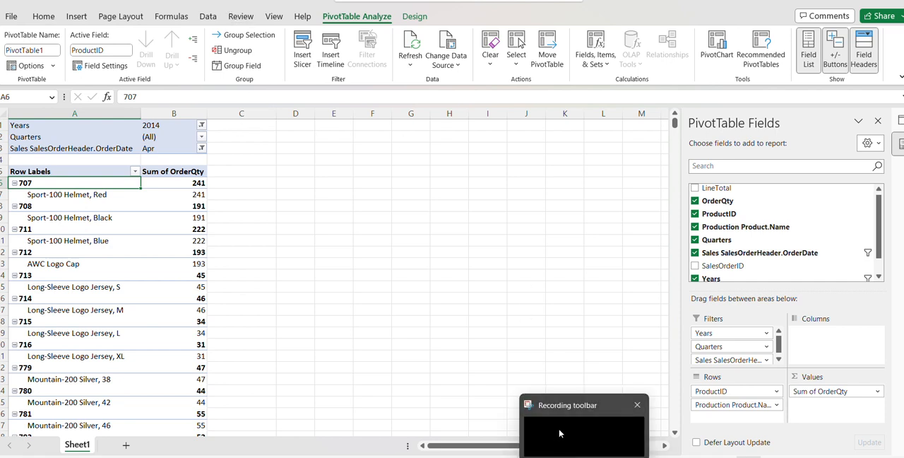